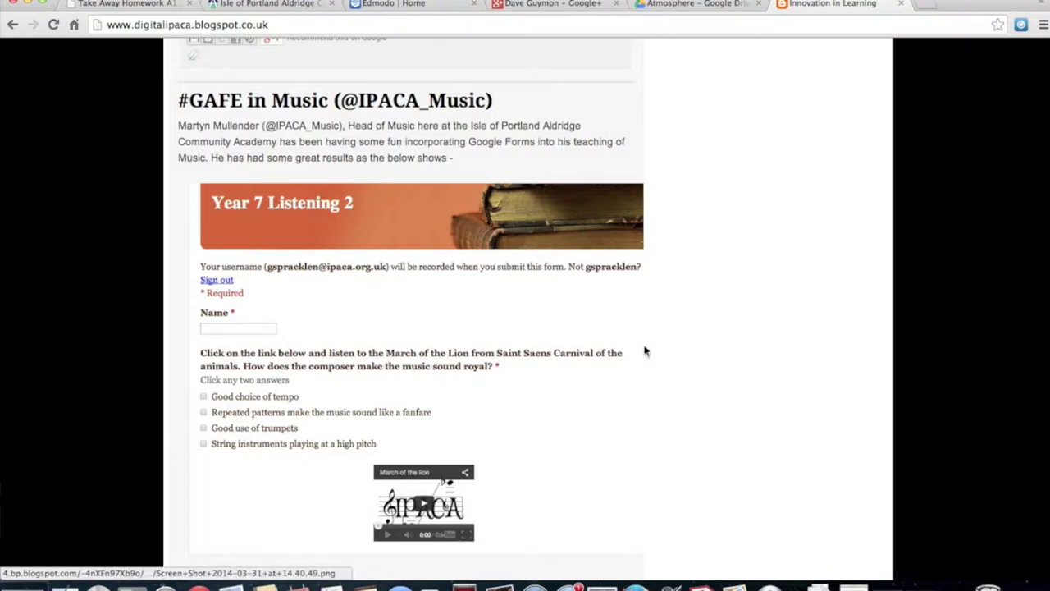
- Read through the #GAFE in Music post, including the Year 7 Listening 2 form and the student feedback on the homework
{"action": "scroll", "coordinate": [644, 351], "scroll_direction": "down", "scroll_amount": 5}
{"action": "scroll", "coordinate": [644, 351], "scroll_direction": "down", "scroll_amount": 6}
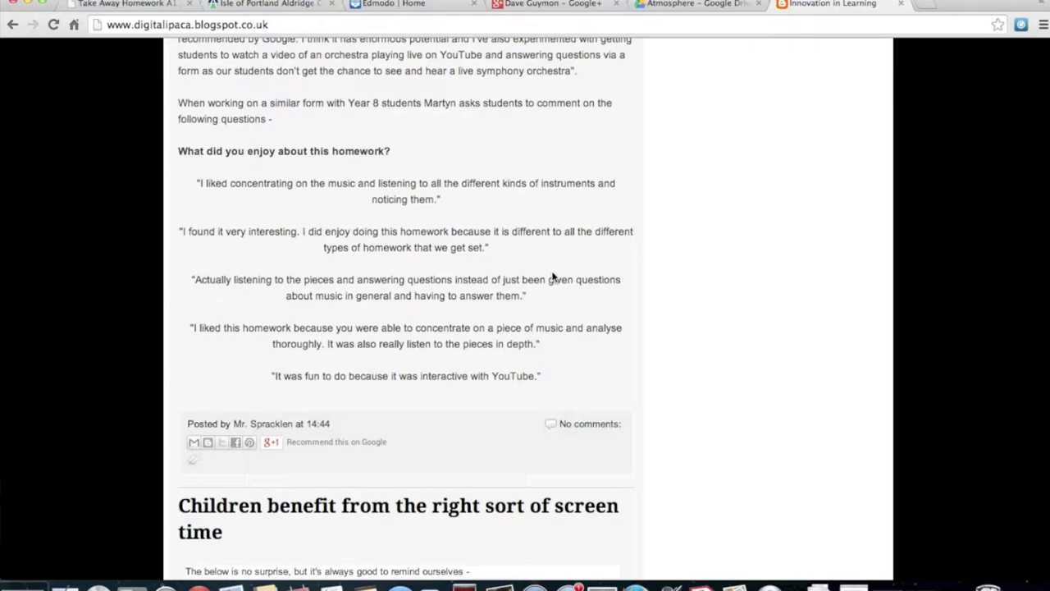
{"action": "scroll", "coordinate": [554, 275], "scroll_direction": "up", "scroll_amount": 5}
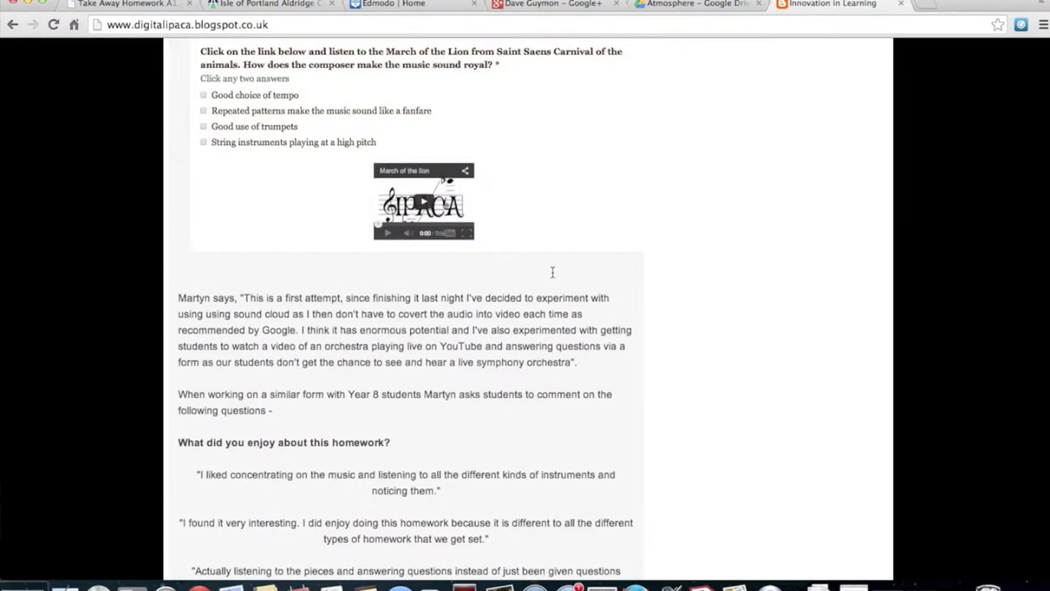
- Open Google Drive at drive.google.com in a new browser tab and create a new form there
{"action": "left_click", "coordinate": [924, 5]}
{"action": "type", "text": "drive.google.com"}
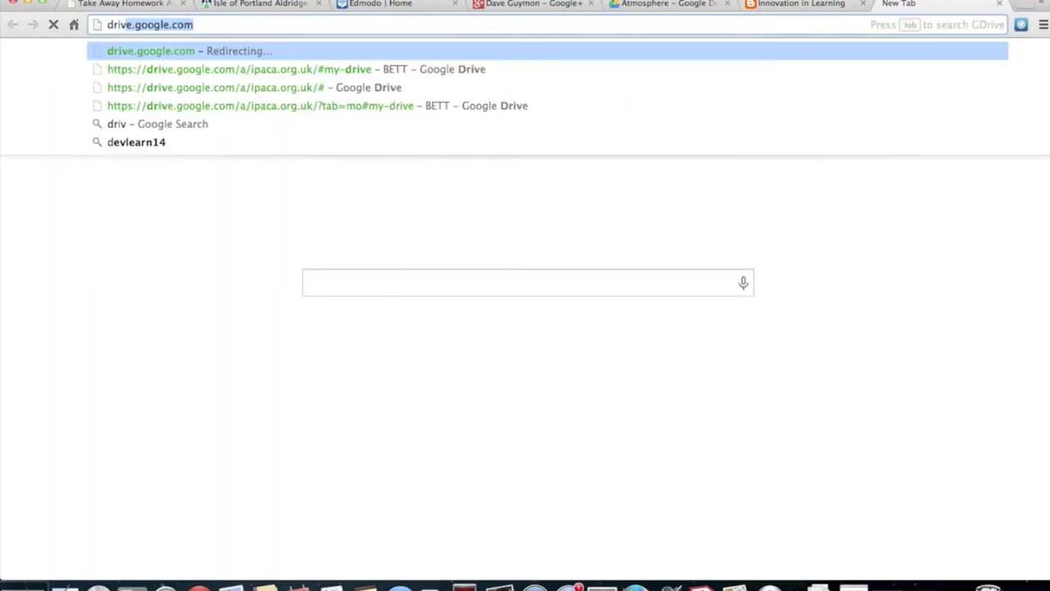
{"action": "key", "text": "Return"}
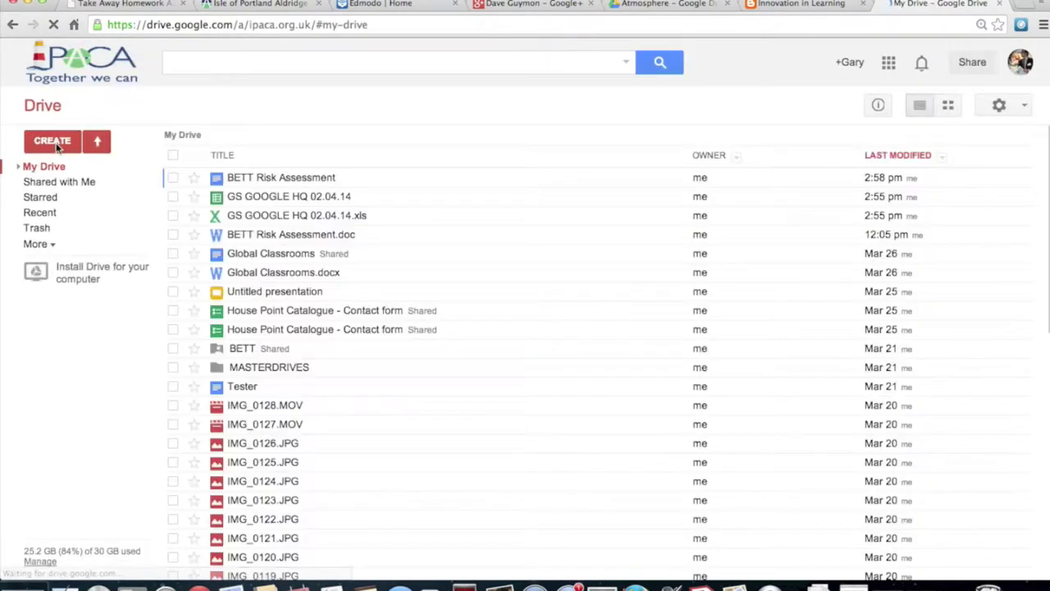
{"action": "left_click", "coordinate": [56, 142]}
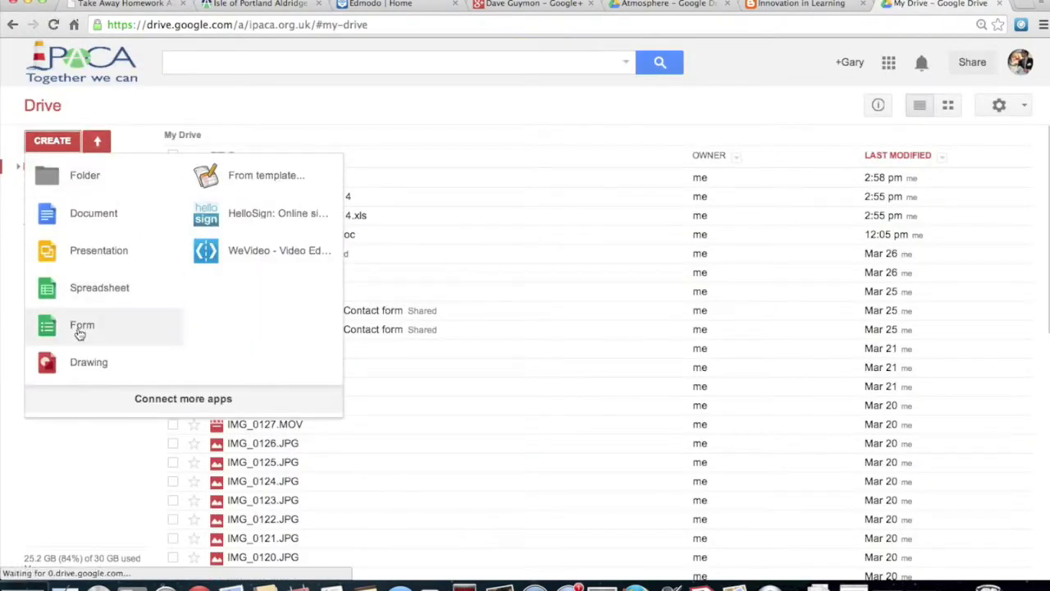
{"action": "left_click", "coordinate": [78, 334]}
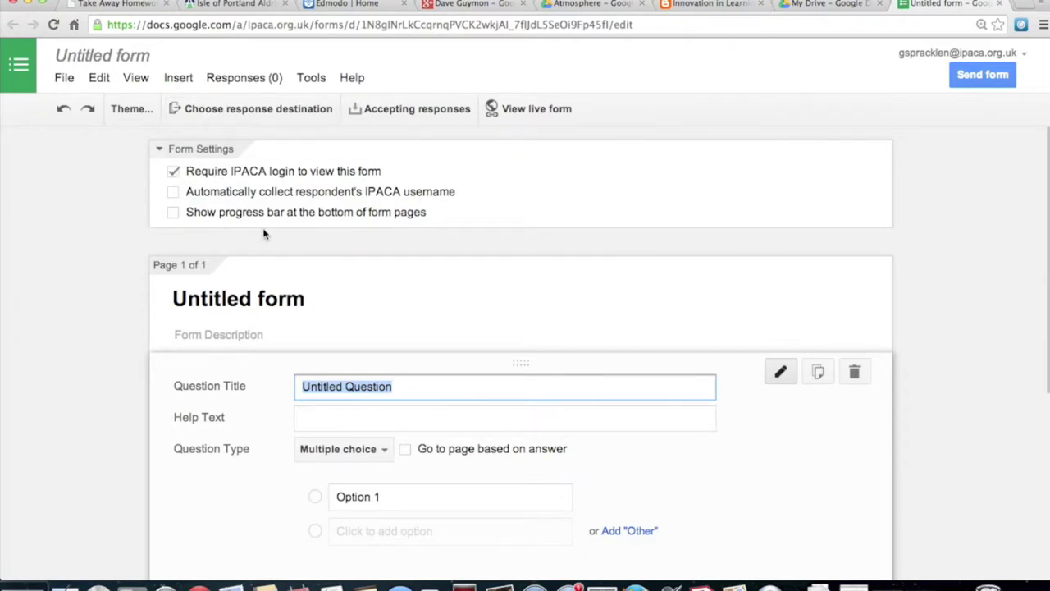
- Look over the new form's title and description fields and the basic, advanced and layout item types it offers
{"action": "left_click", "coordinate": [269, 296]}
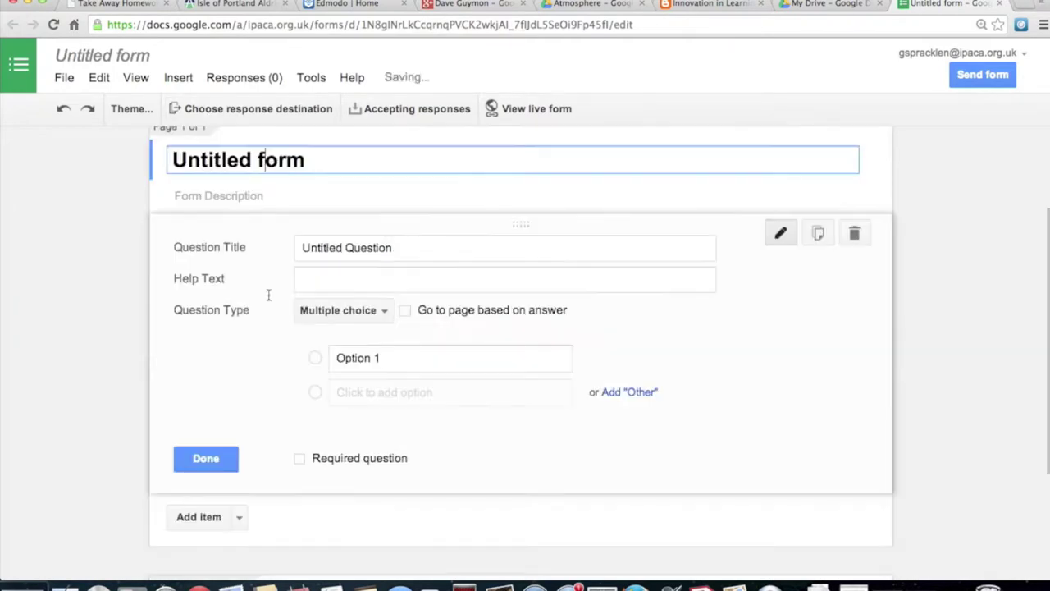
{"action": "left_click", "coordinate": [265, 201]}
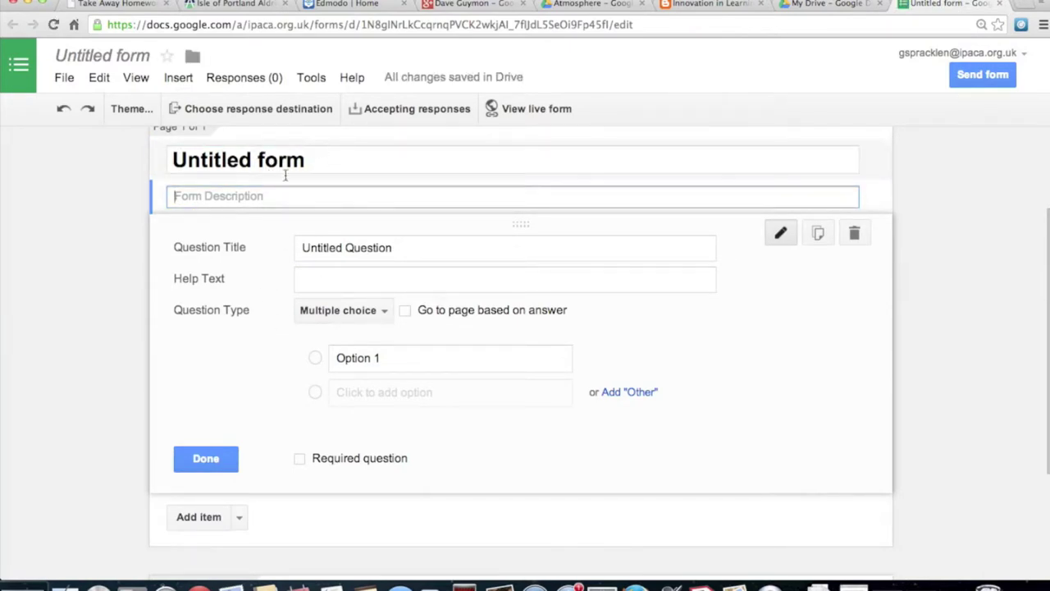
{"action": "left_click", "coordinate": [241, 518]}
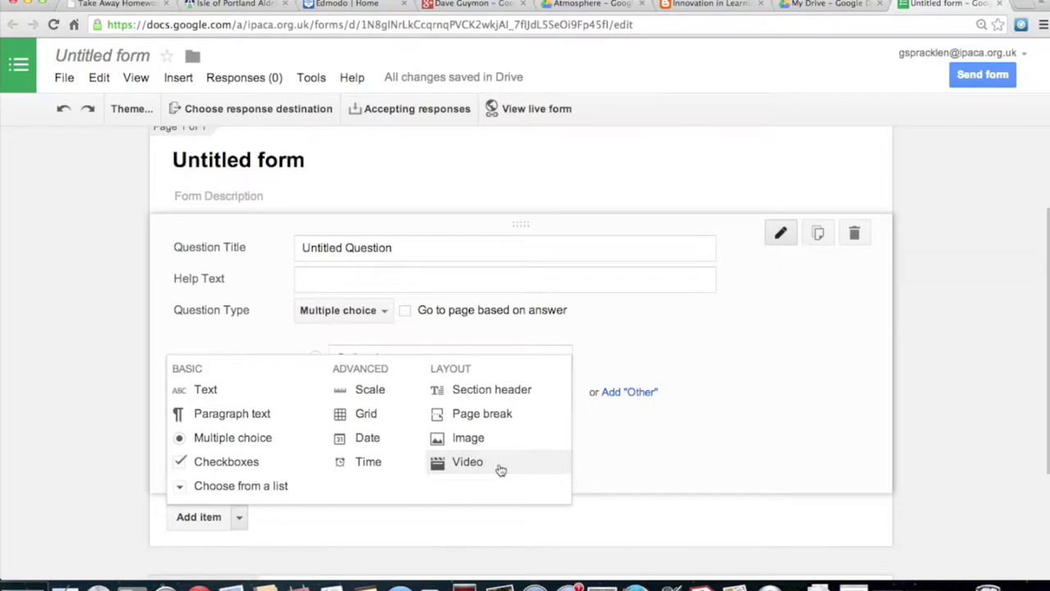
- View the form's summary of responses and its live version, returning to the form editor after each
{"action": "left_click", "coordinate": [264, 79]}
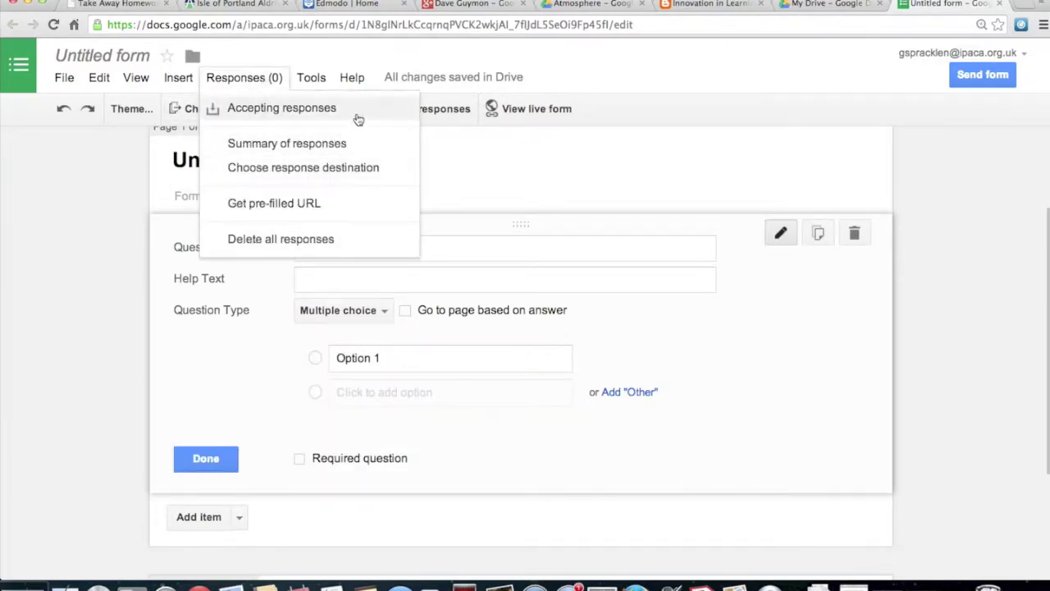
{"action": "left_click", "coordinate": [354, 145]}
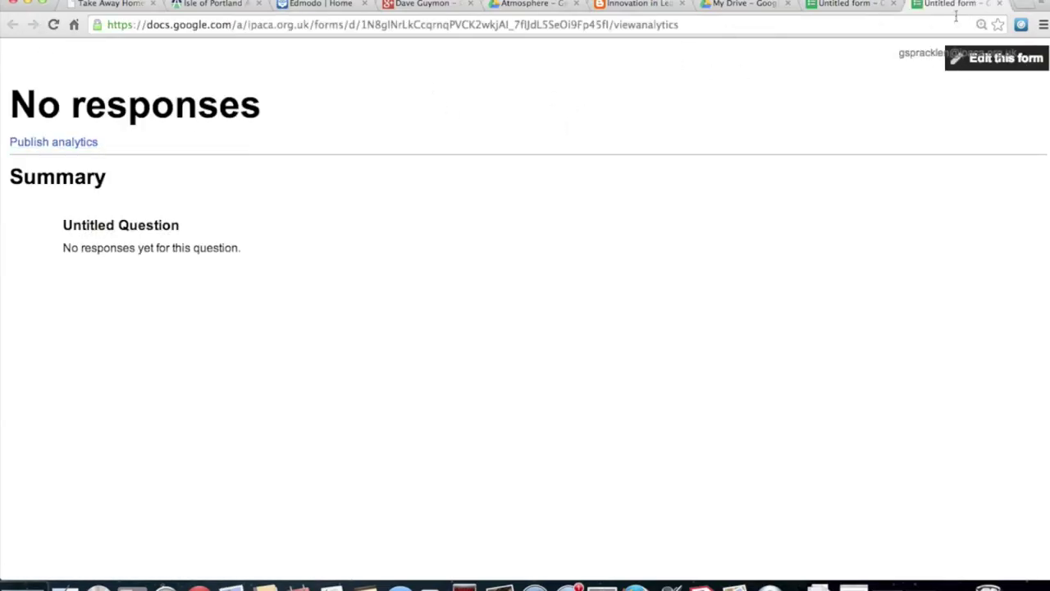
{"action": "left_click", "coordinate": [999, 4]}
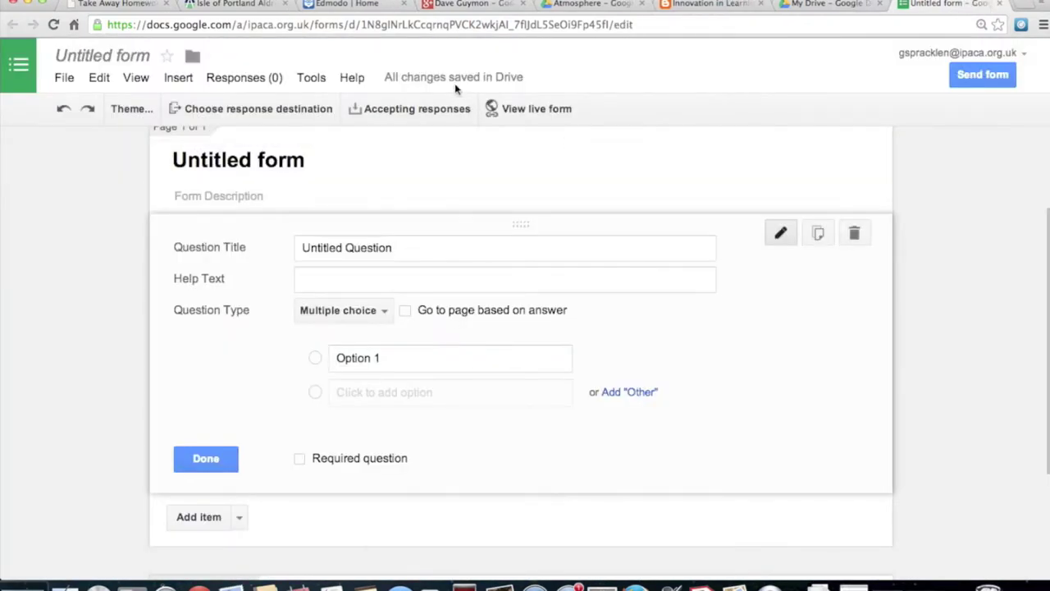
{"action": "left_click", "coordinate": [518, 115]}
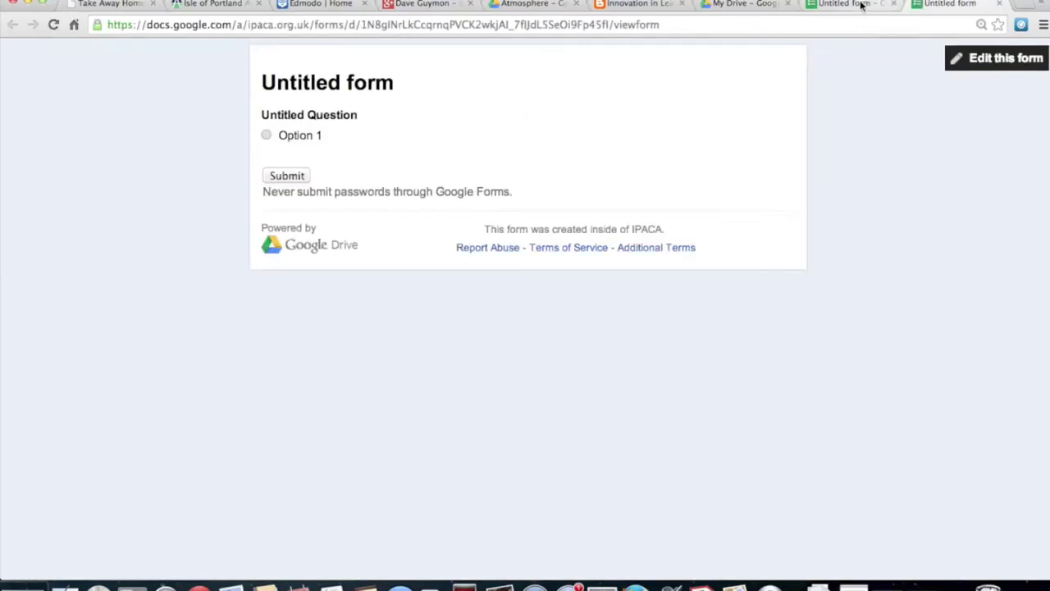
{"action": "left_click", "coordinate": [854, 4]}
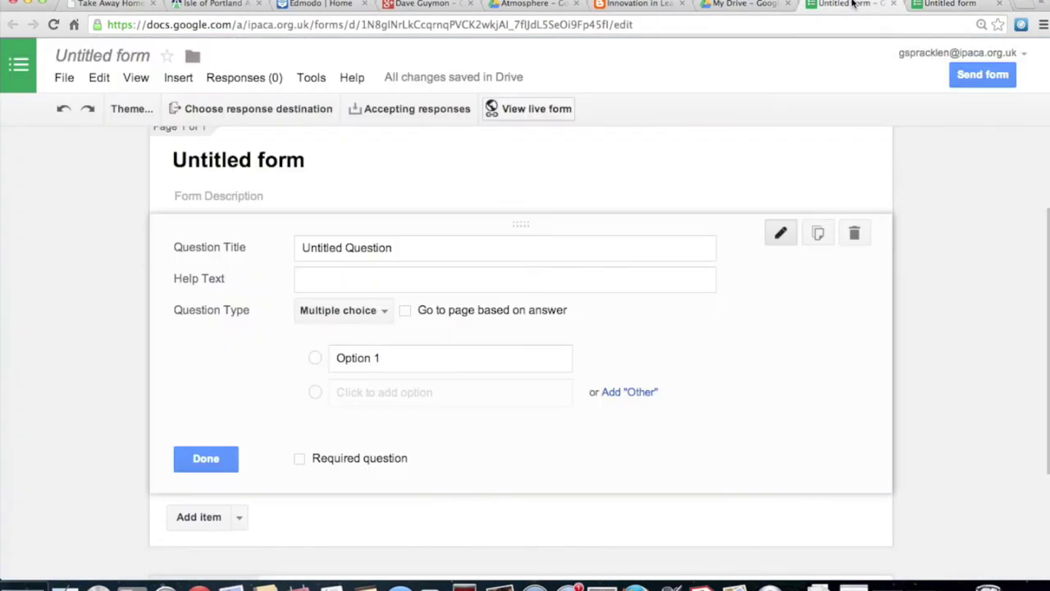
- Create a new spreadsheet named Untitled form (Responses) as the response destination and open it to view the responses
{"action": "left_click", "coordinate": [280, 120]}
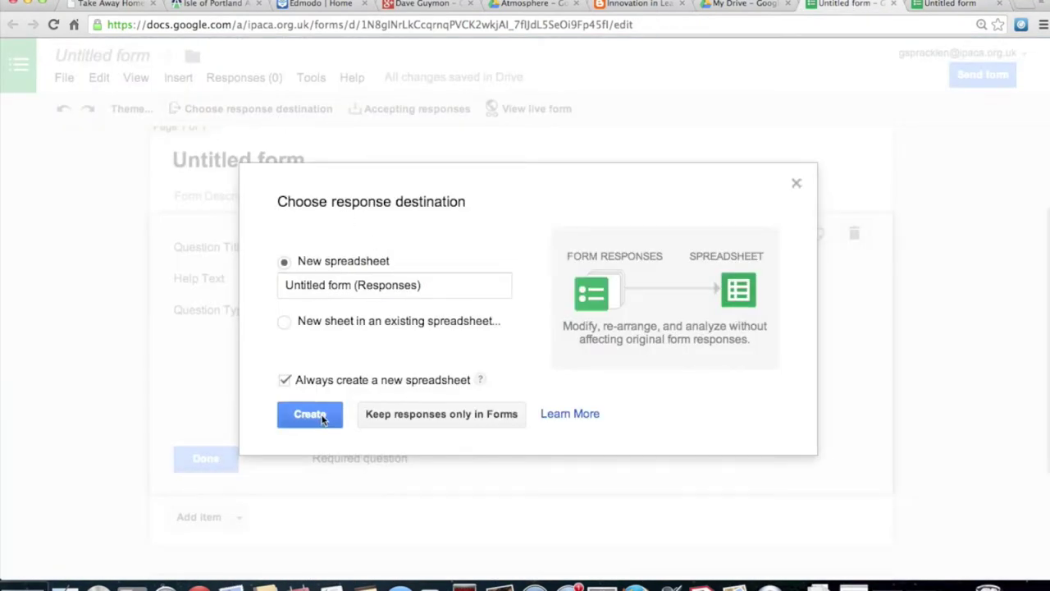
{"action": "left_click", "coordinate": [323, 417]}
{"action": "left_click", "coordinate": [265, 82]}
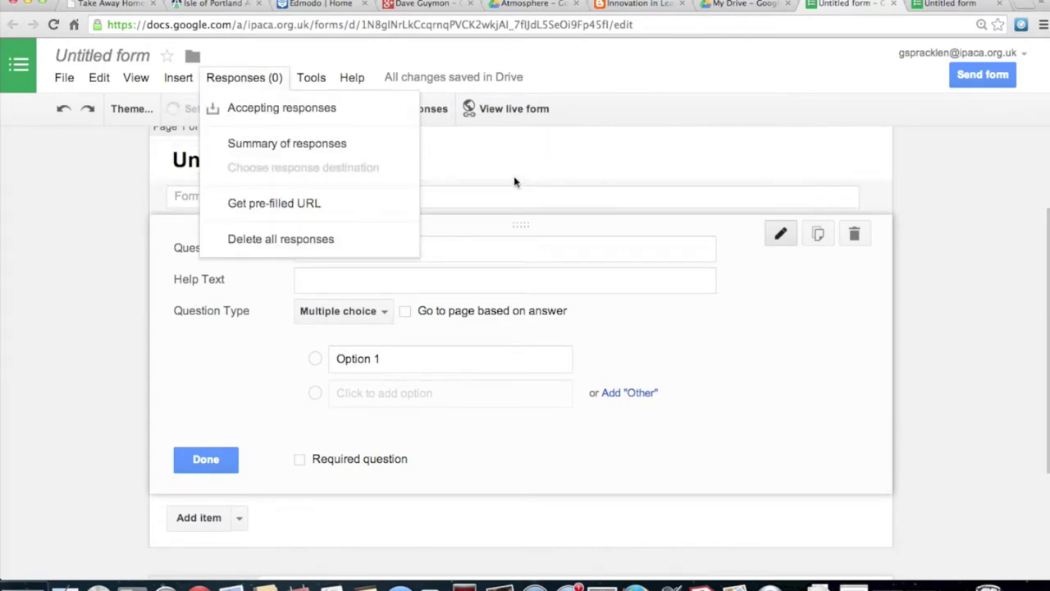
{"action": "left_click_drag", "start_coordinate": [86, 187], "coordinate": [116, 181]}
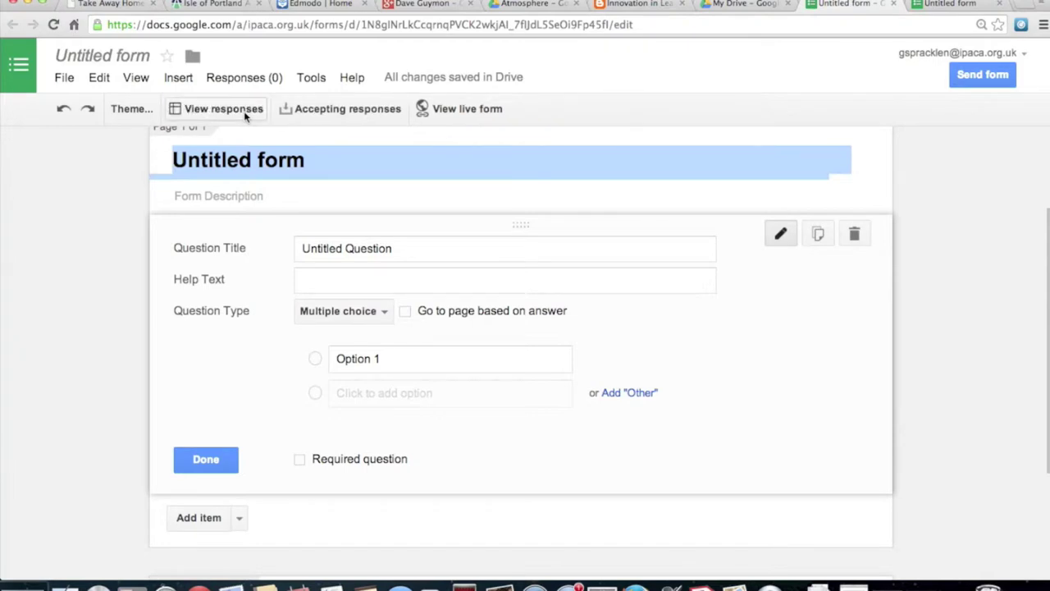
{"action": "left_click", "coordinate": [244, 111]}
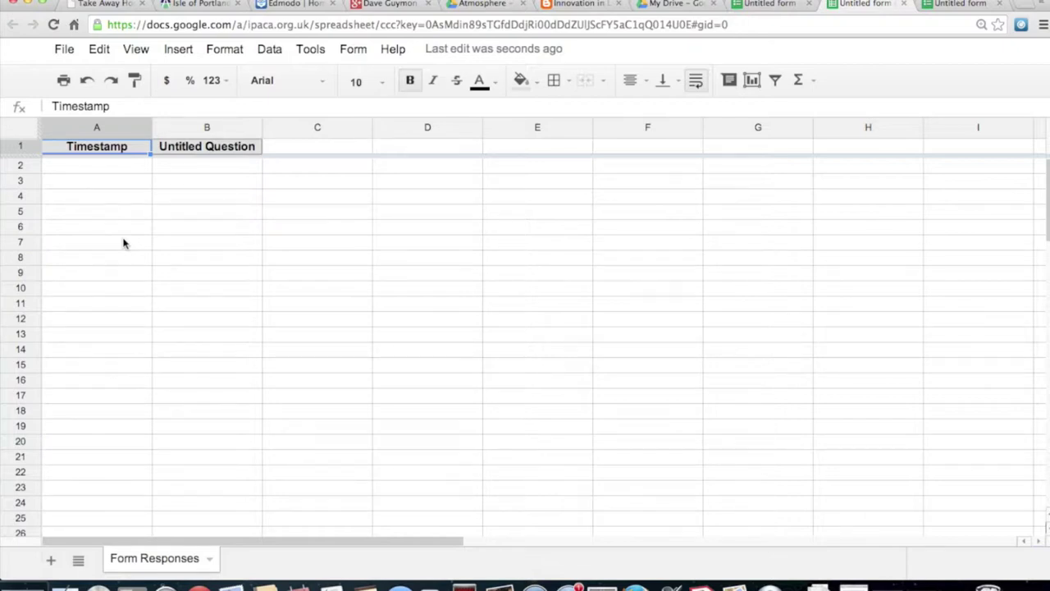
- On the IPACA school website, open the Report to IPACA form from the E-Safety section
{"action": "left_click", "coordinate": [187, 9]}
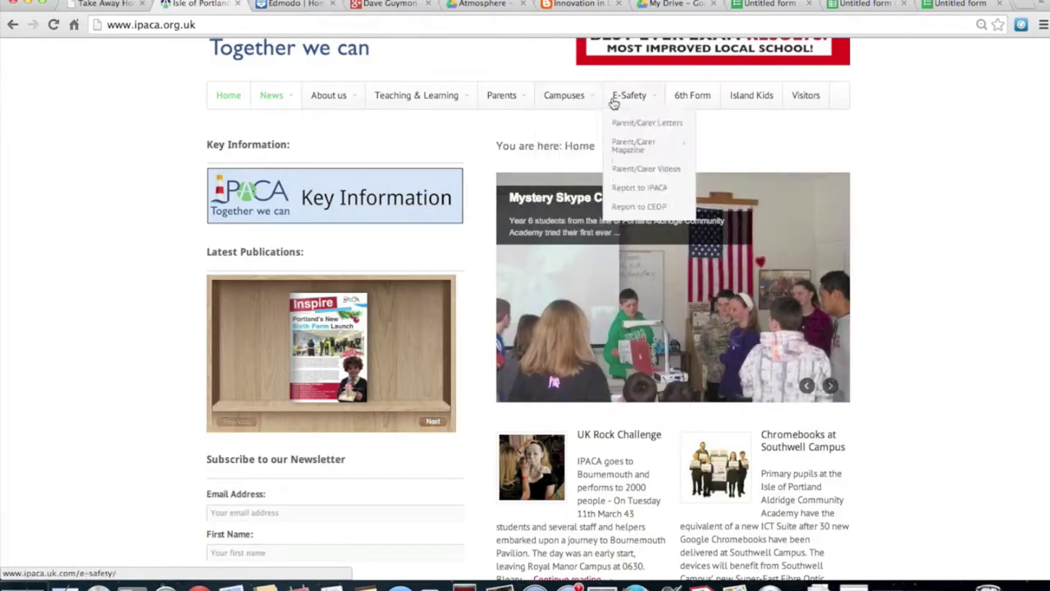
{"action": "mouse_move", "coordinate": [621, 168]}
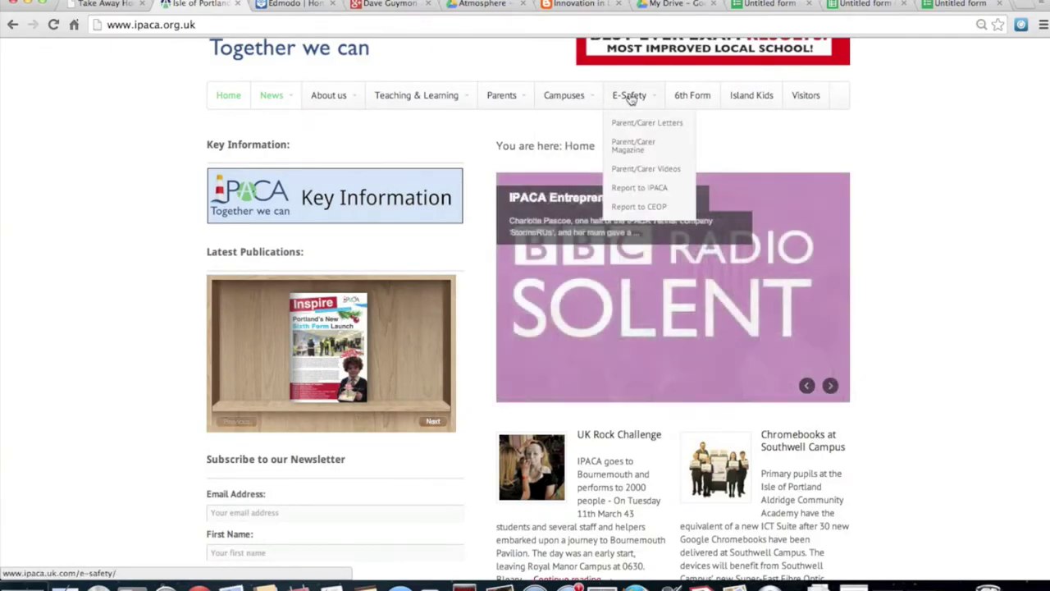
{"action": "left_click", "coordinate": [643, 192]}
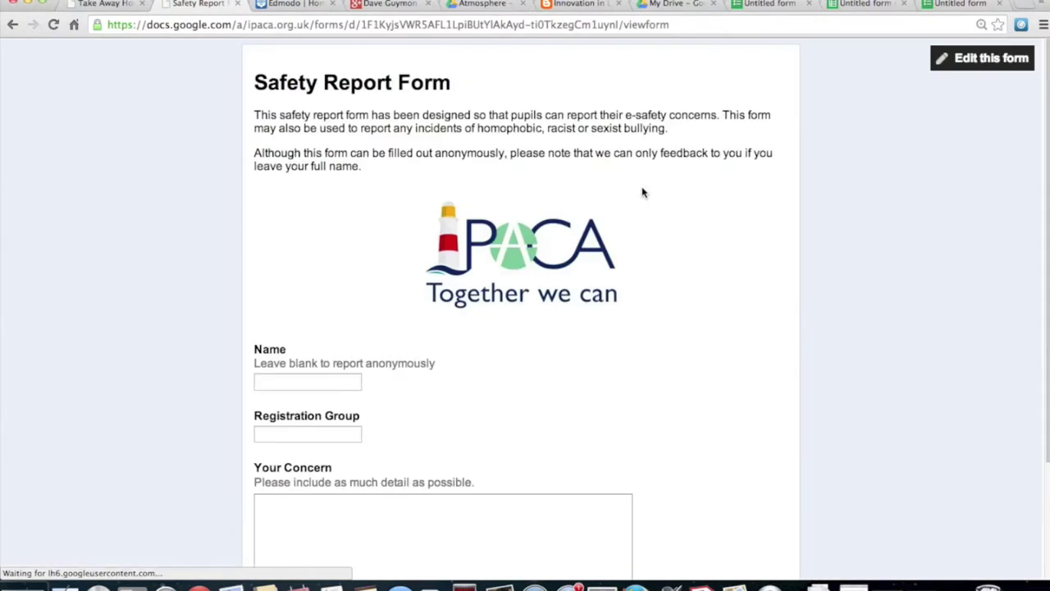
- Submit the Safety Report Form with name Example, registration group Anning 1 and the concern "This is an example."
{"action": "scroll", "coordinate": [316, 376], "scroll_direction": "down", "scroll_amount": 2}
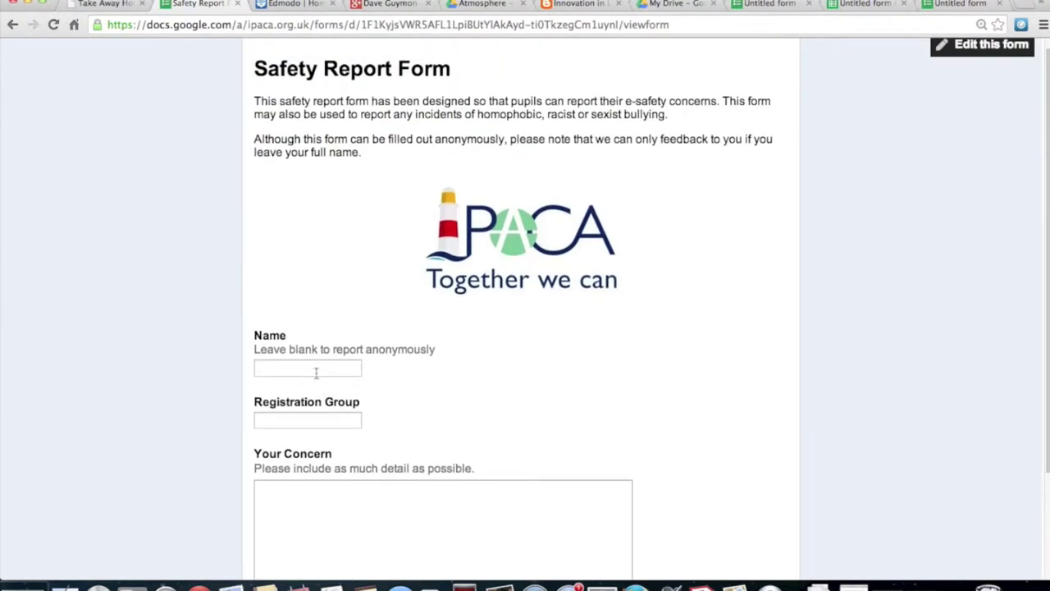
{"action": "left_click", "coordinate": [310, 369]}
{"action": "type", "text": "Example"}
{"action": "left_click", "coordinate": [298, 413]}
{"action": "type", "text": "Anning 1"}
{"action": "left_click", "coordinate": [322, 529]}
{"action": "type", "text": "This is an example."}
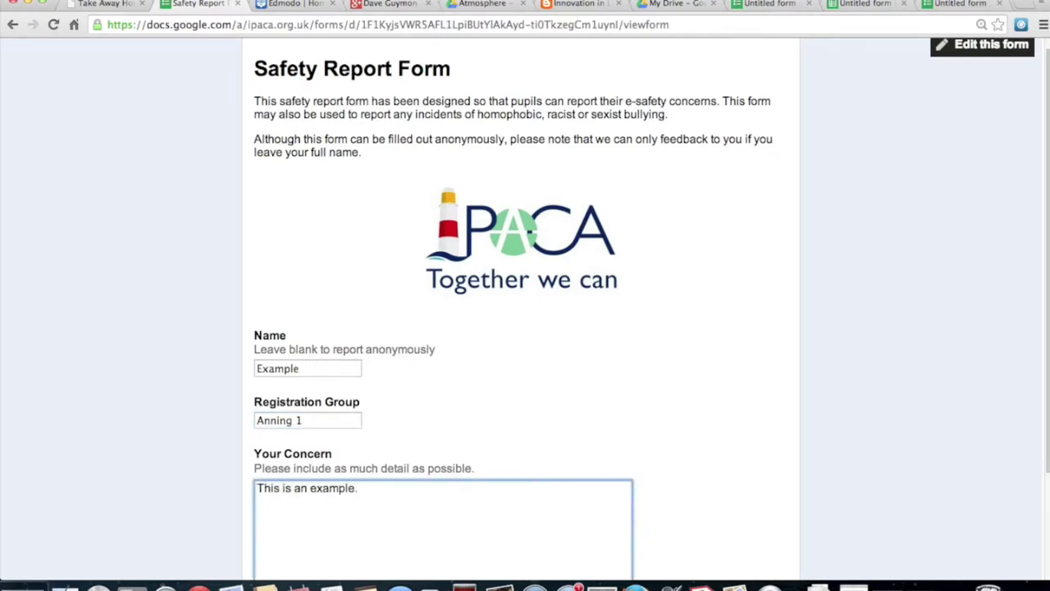
{"action": "scroll", "coordinate": [216, 443], "scroll_direction": "down", "scroll_amount": 3}
{"action": "left_click", "coordinate": [268, 483]}
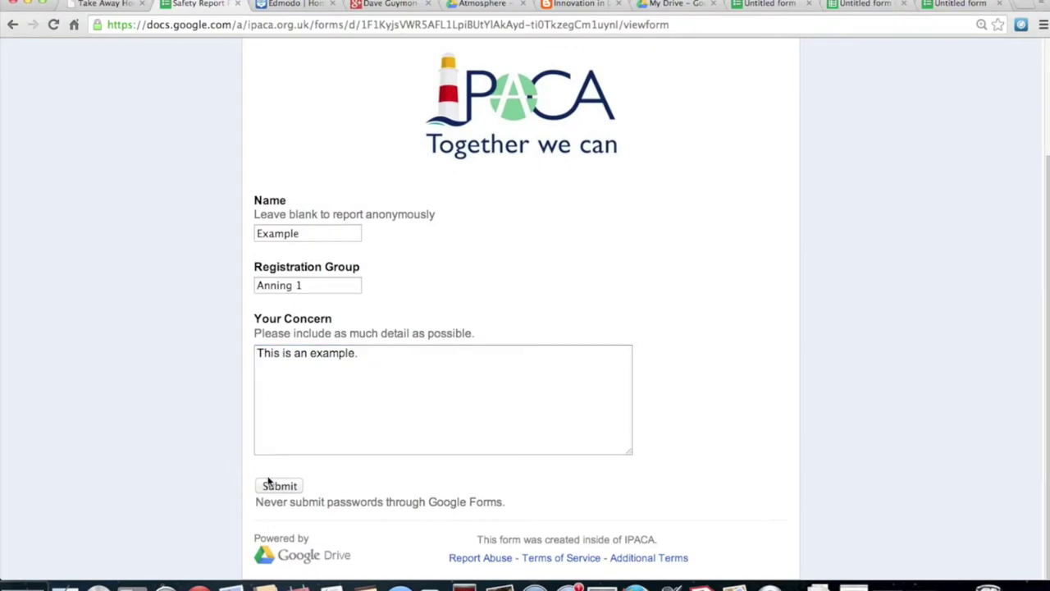
{"action": "left_click", "coordinate": [268, 483]}
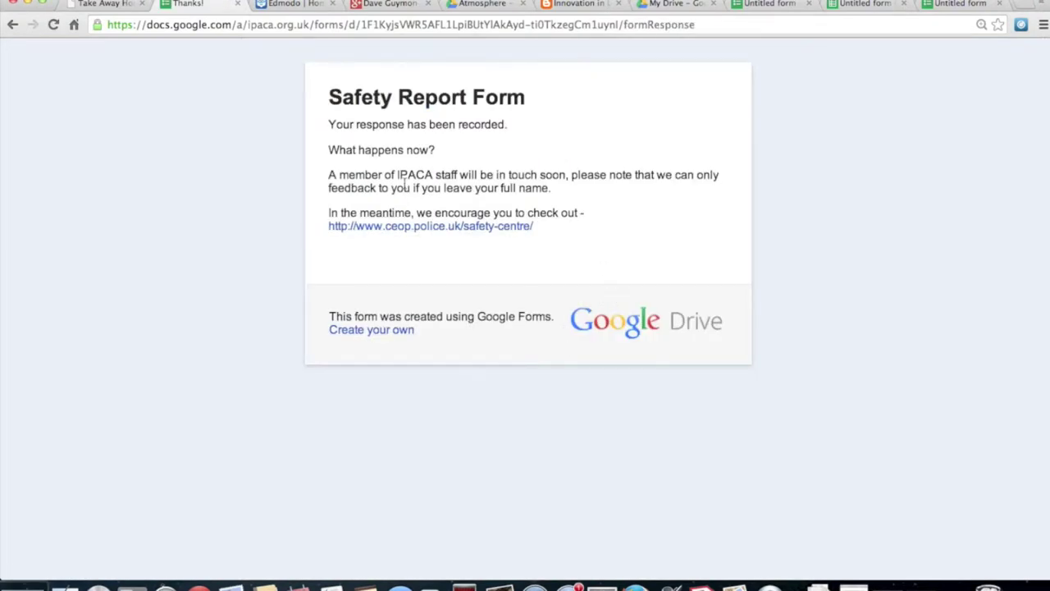
- Switch to Gmail from Google Drive and refresh the inbox to check for the form notification
{"action": "left_click", "coordinate": [754, 5]}
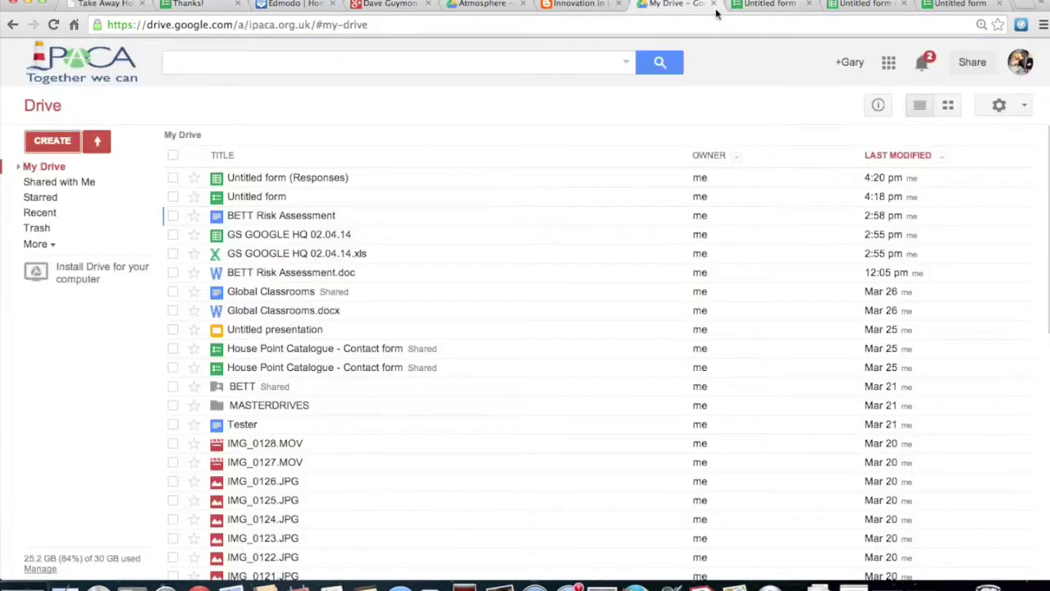
{"action": "left_click", "coordinate": [889, 63]}
{"action": "left_click", "coordinate": [963, 158]}
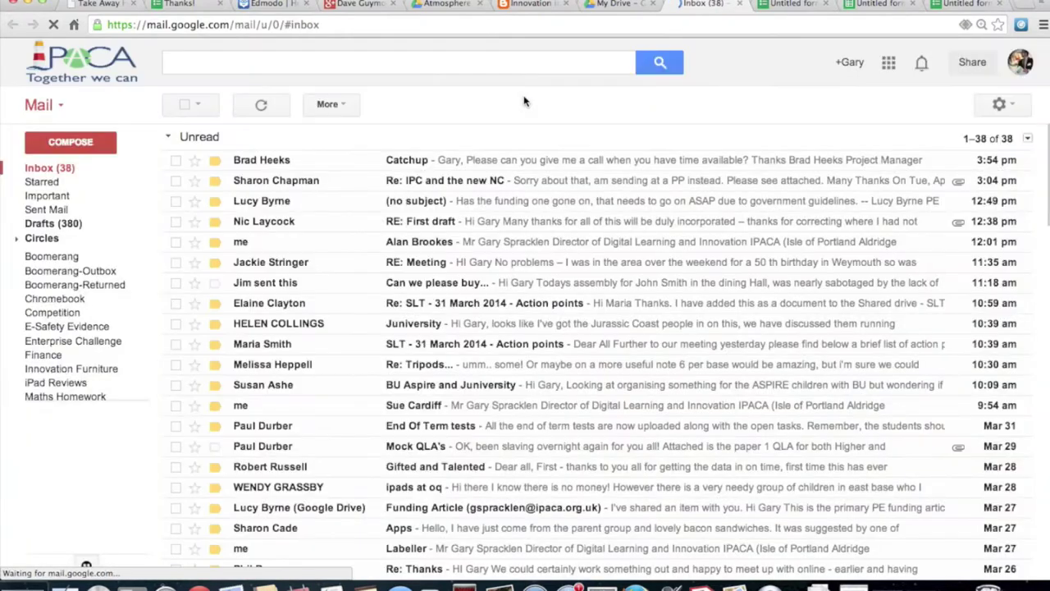
{"action": "left_click", "coordinate": [260, 105]}
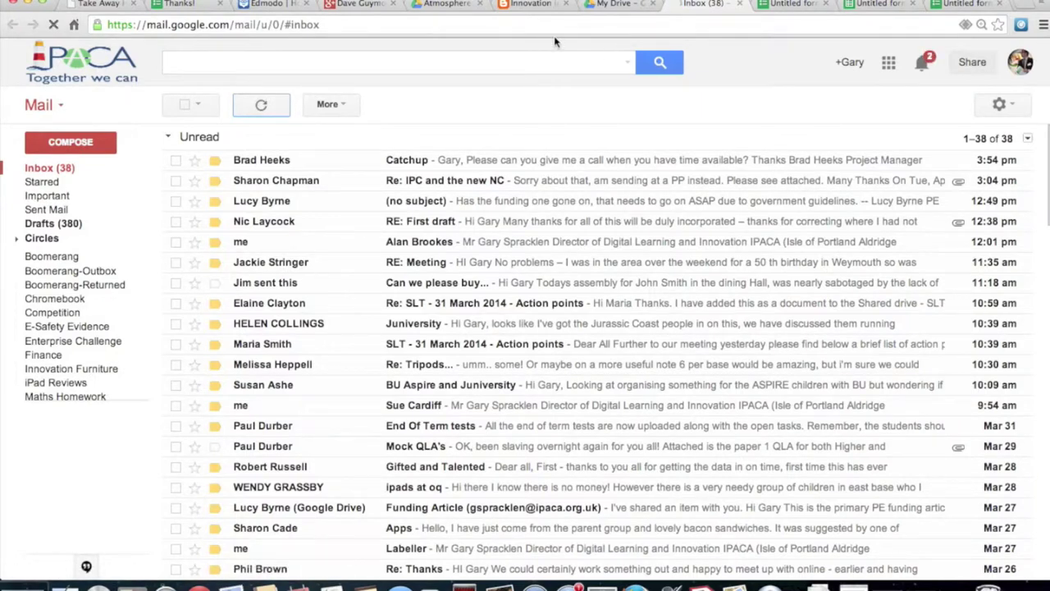
- Return to the untitled form's editor, view its live version once more and close that preview
{"action": "left_click", "coordinate": [792, 5]}
{"action": "left_click", "coordinate": [876, 6]}
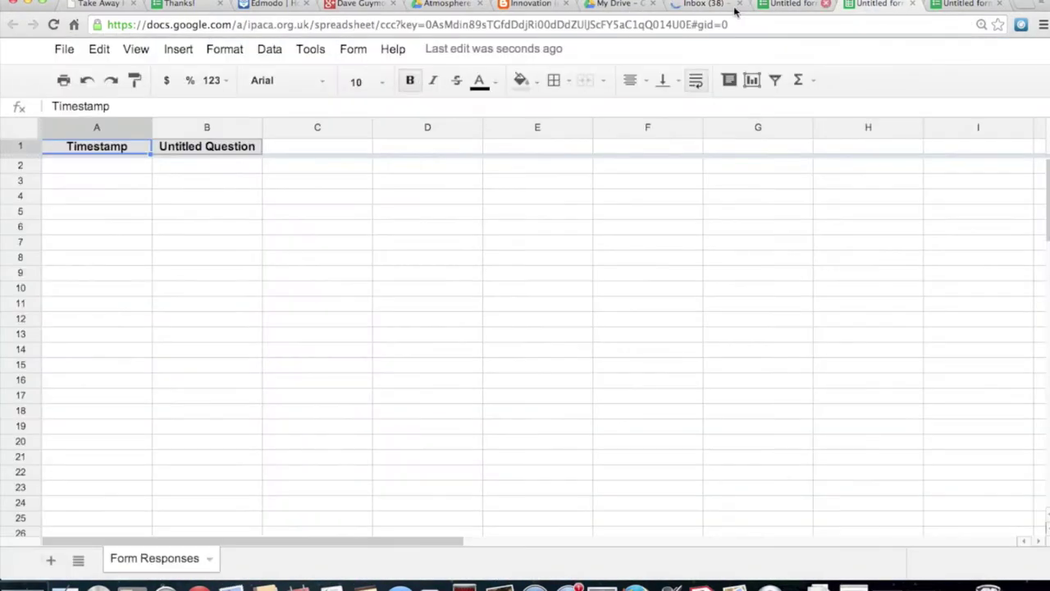
{"action": "left_click", "coordinate": [786, 6]}
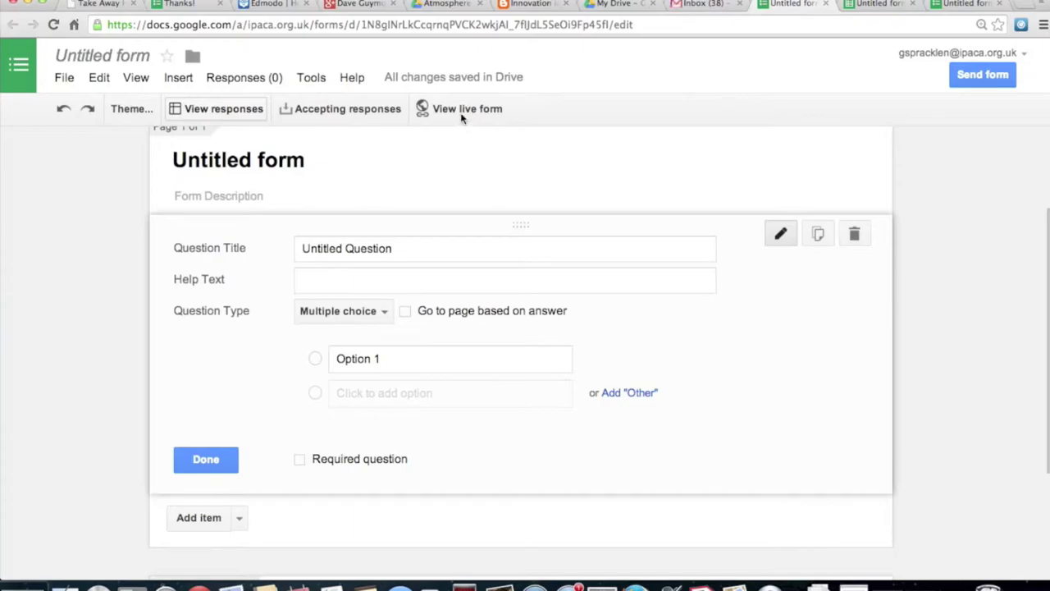
{"action": "left_click", "coordinate": [453, 110]}
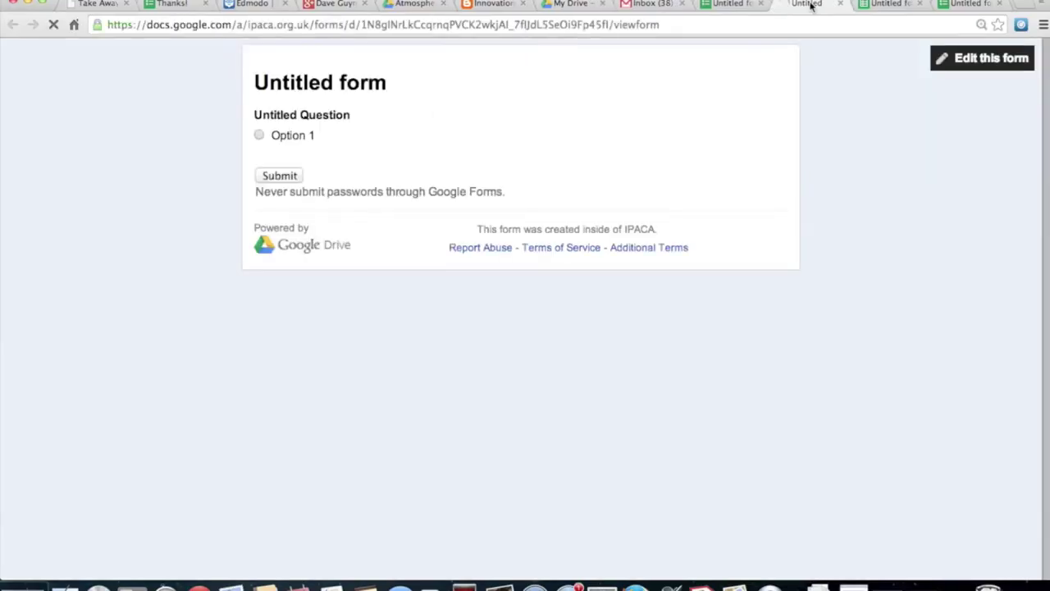
{"action": "left_click", "coordinate": [838, 6]}
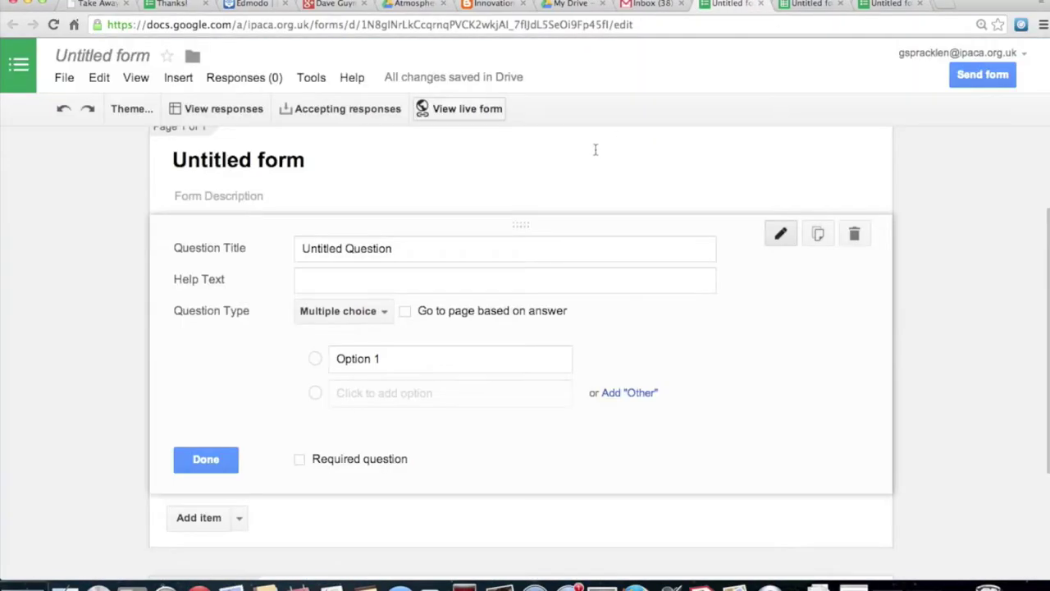
{"action": "left_click", "coordinate": [312, 78]}
{"action": "mouse_move", "coordinate": [277, 80]}
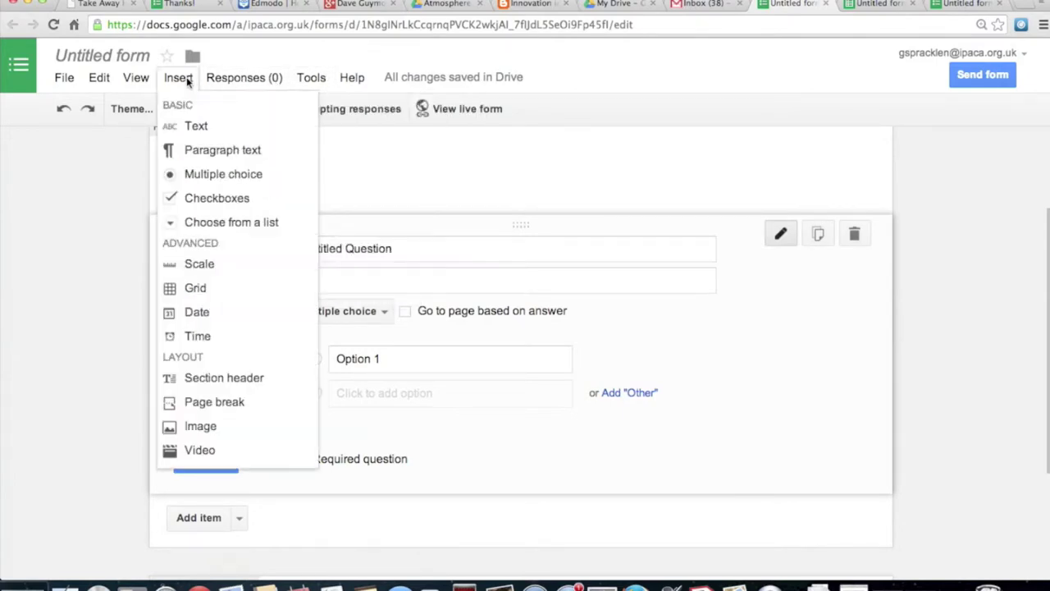
- Open the untitled form's sending options and display the HTML code for embedding it in a website
{"action": "mouse_move", "coordinate": [151, 79]}
{"action": "left_click", "coordinate": [991, 76]}
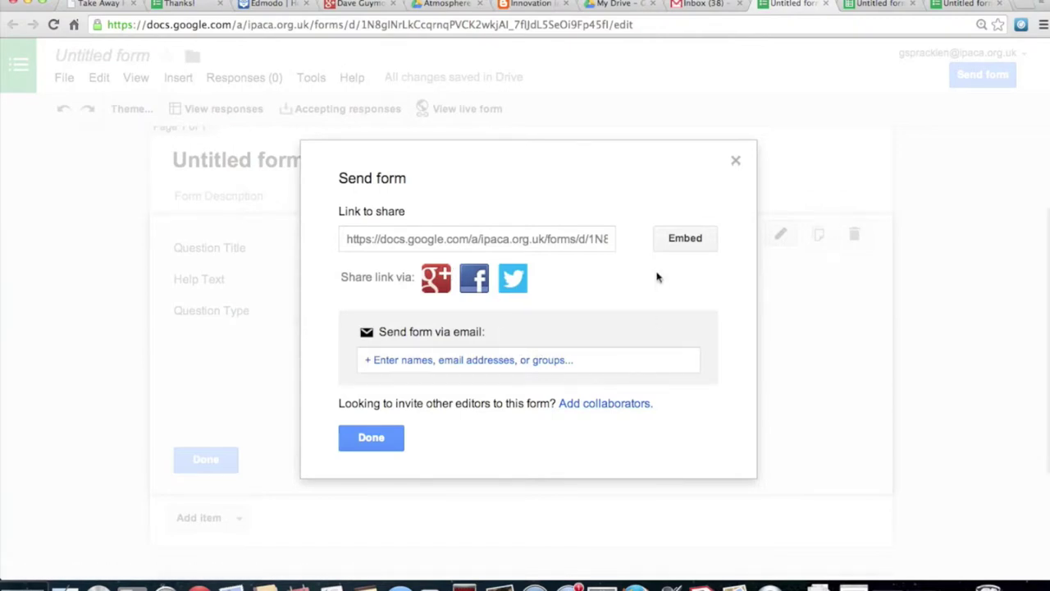
{"action": "left_click", "coordinate": [685, 239]}
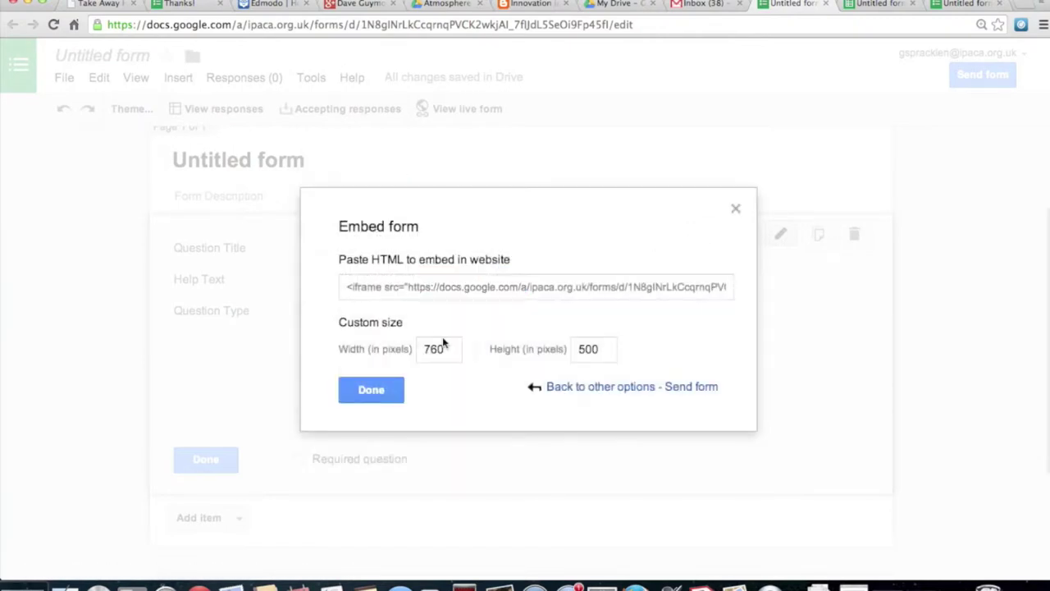
- Select the form's embed HTML code, close the embed dialog and switch to the Edmodo home page
{"action": "left_click", "coordinate": [424, 291]}
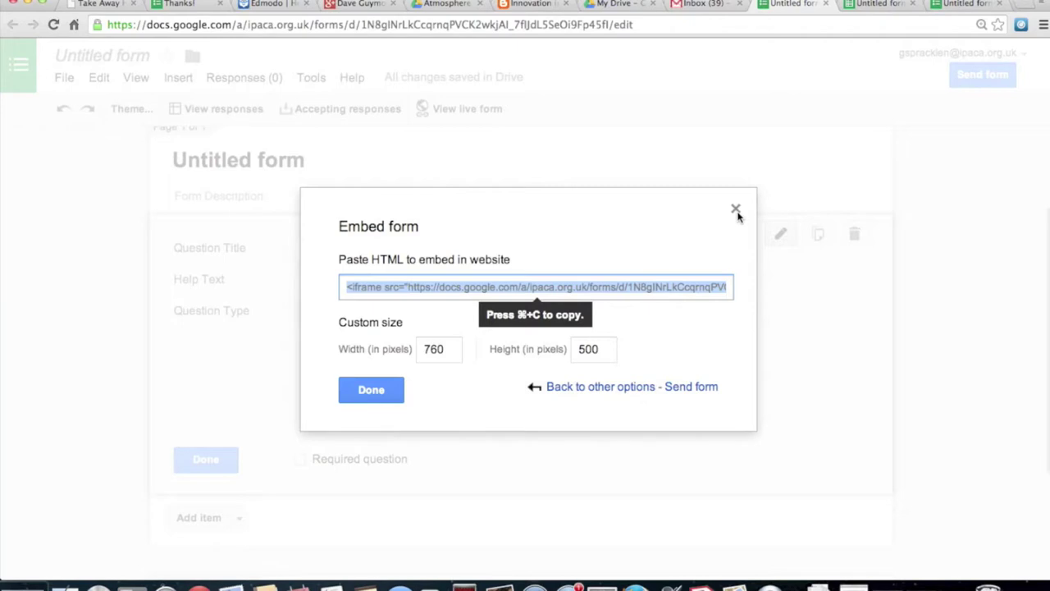
{"action": "left_click", "coordinate": [733, 211]}
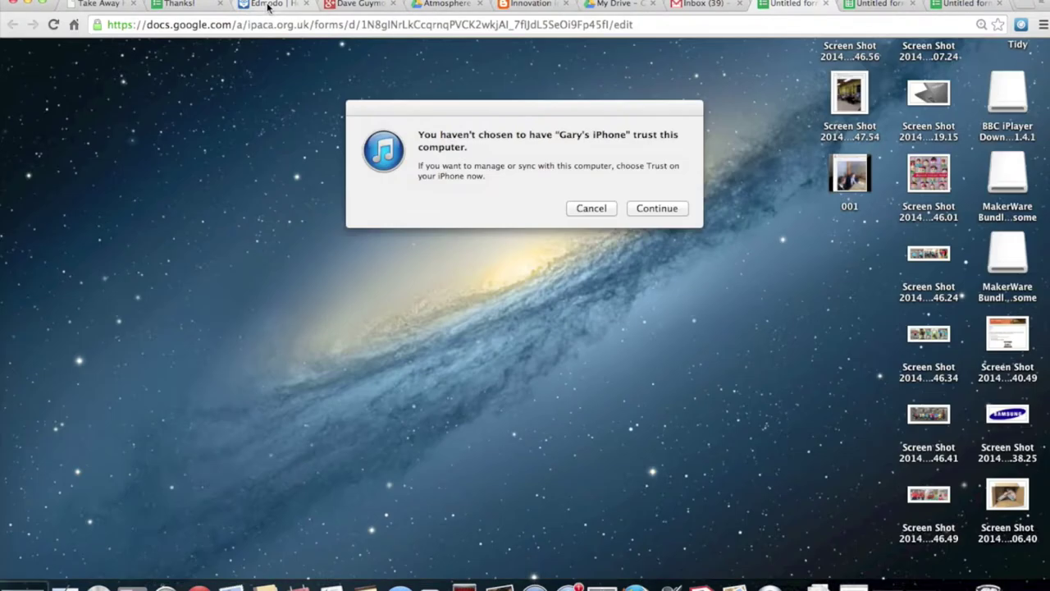
{"action": "left_click", "coordinate": [269, 6]}
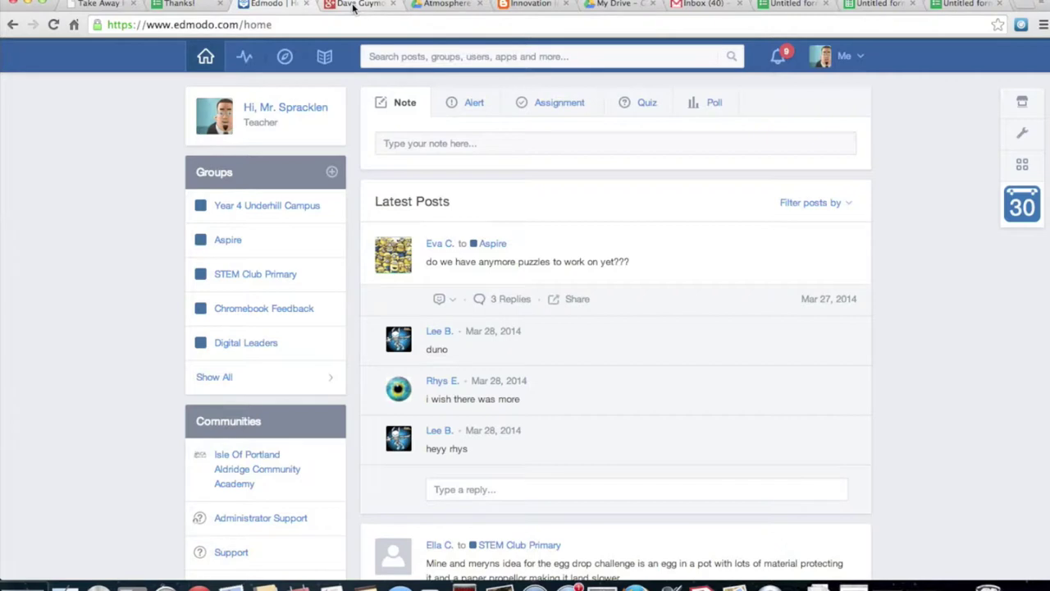
- Search the web for wallwisher, open the Padlet website and build a new blank wall
{"action": "left_click", "coordinate": [305, 25]}
{"action": "type", "text": "wallwisher"}
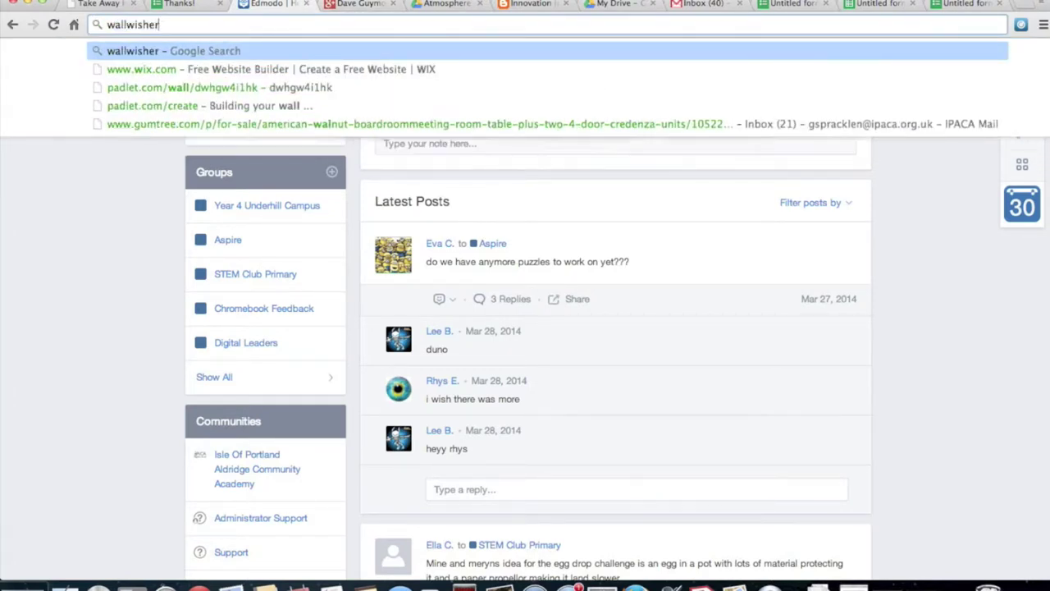
{"action": "key", "text": "Return"}
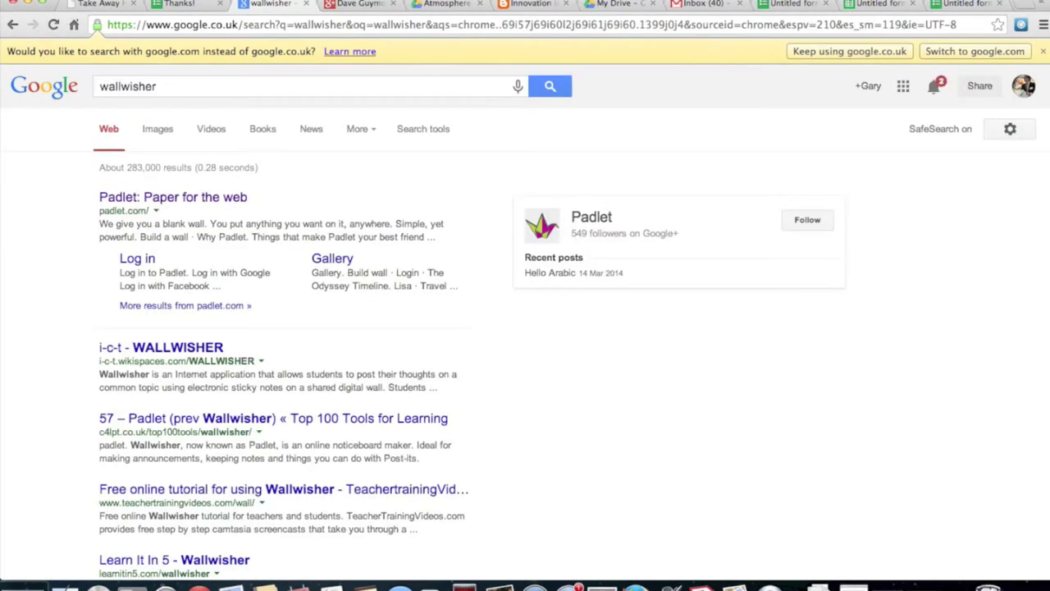
{"action": "left_click", "coordinate": [188, 200]}
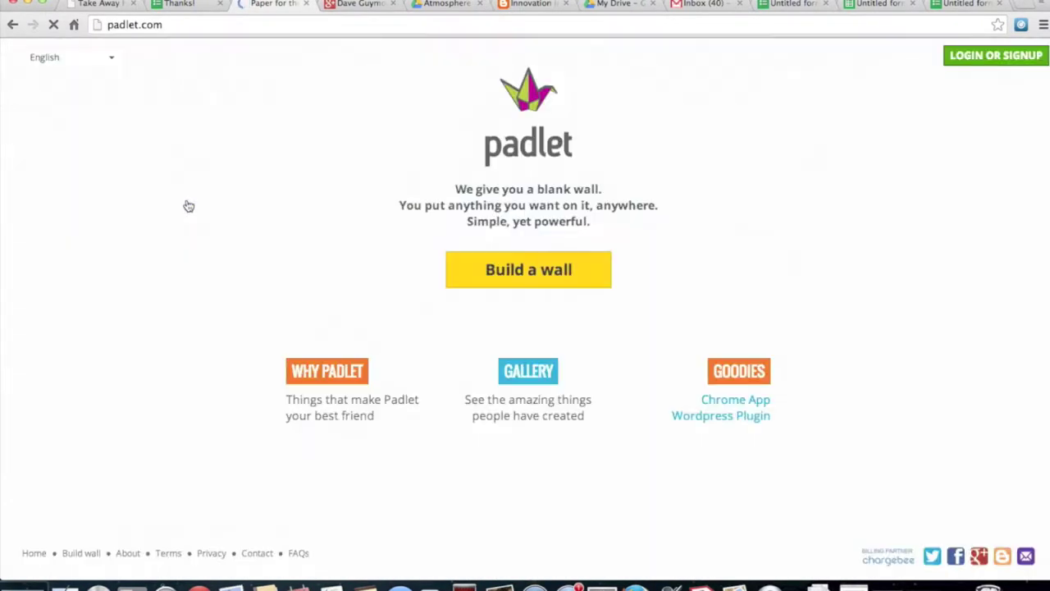
{"action": "left_click", "coordinate": [489, 270]}
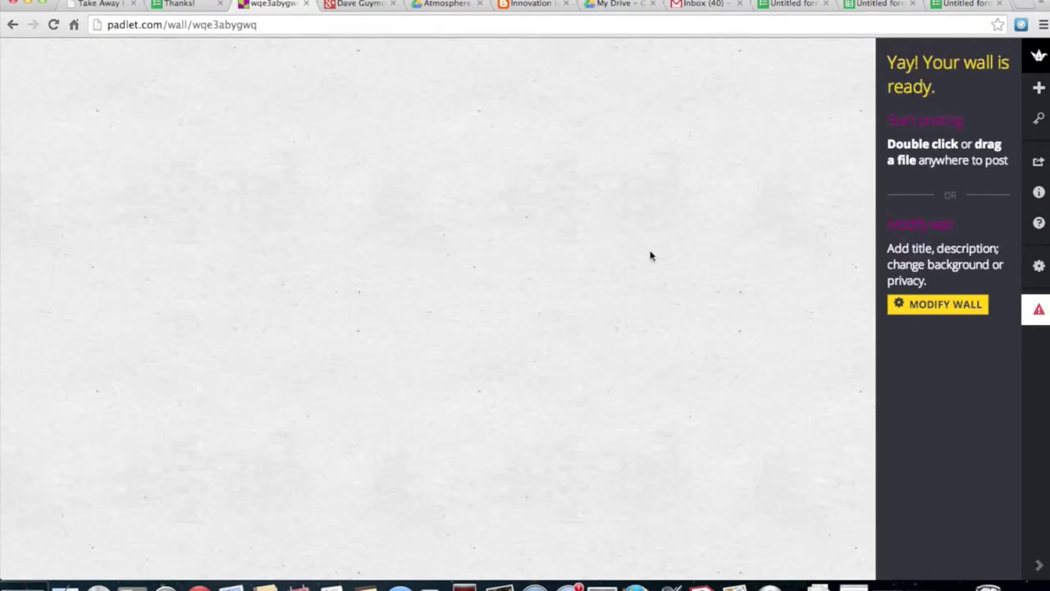
- Add a note titled "Discussion on triangles!" to the blank Padlet wall
{"action": "double_click", "coordinate": [651, 256]}
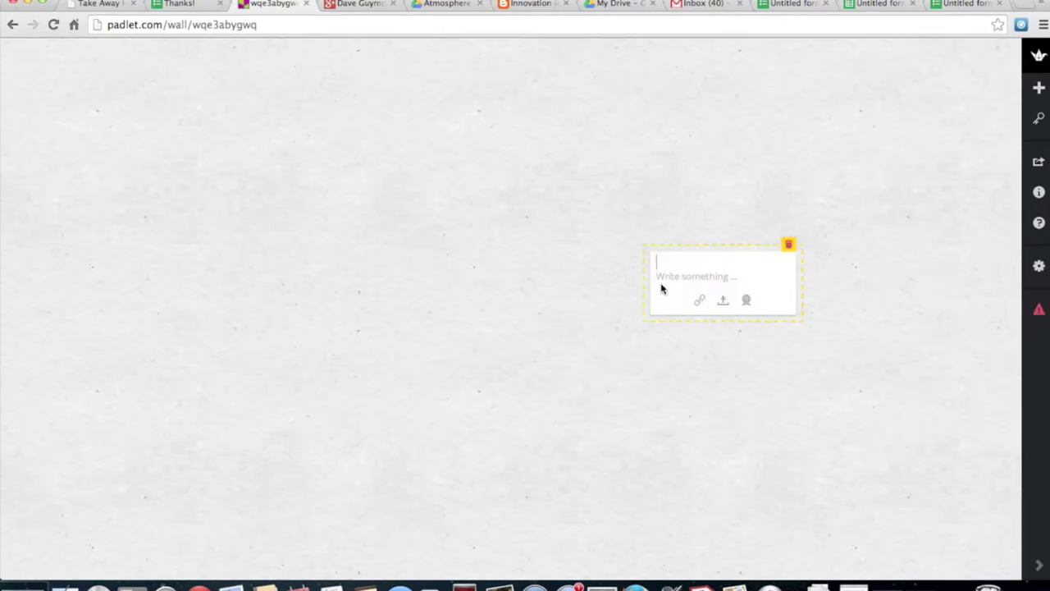
{"action": "type", "text": "Discussion on traig"}
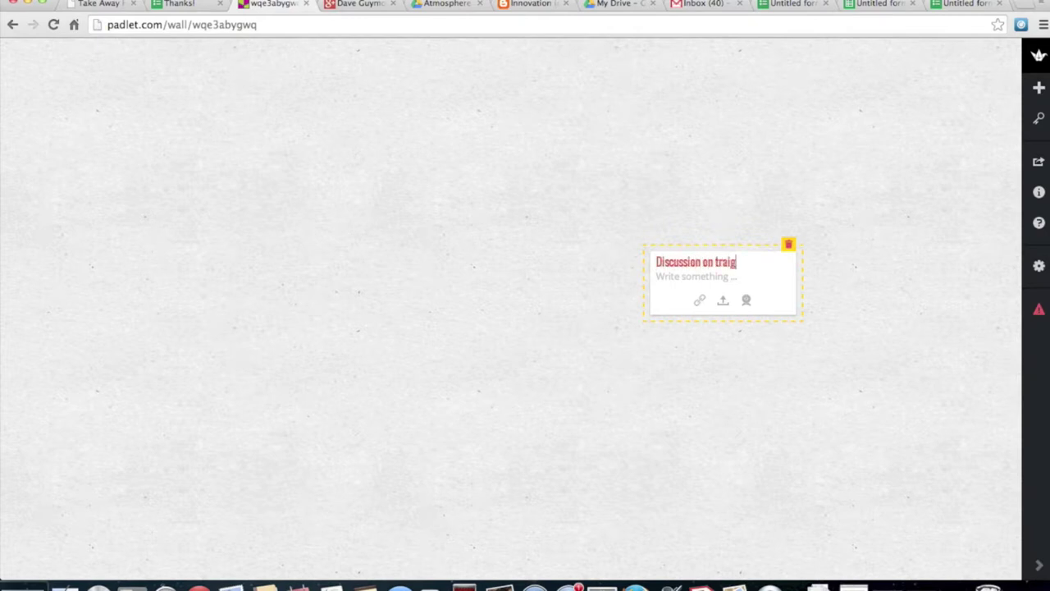
{"action": "key", "text": "BackSpace"}
{"action": "key", "text": "BackSpace"}
{"action": "key", "text": "BackSpace"}
{"action": "type", "text": "ig"}
{"action": "key", "text": "BackSpace"}
{"action": "key", "text": "BackSpace"}
{"action": "type", "text": "angles!"}
{"action": "left_click", "coordinate": [902, 407]}
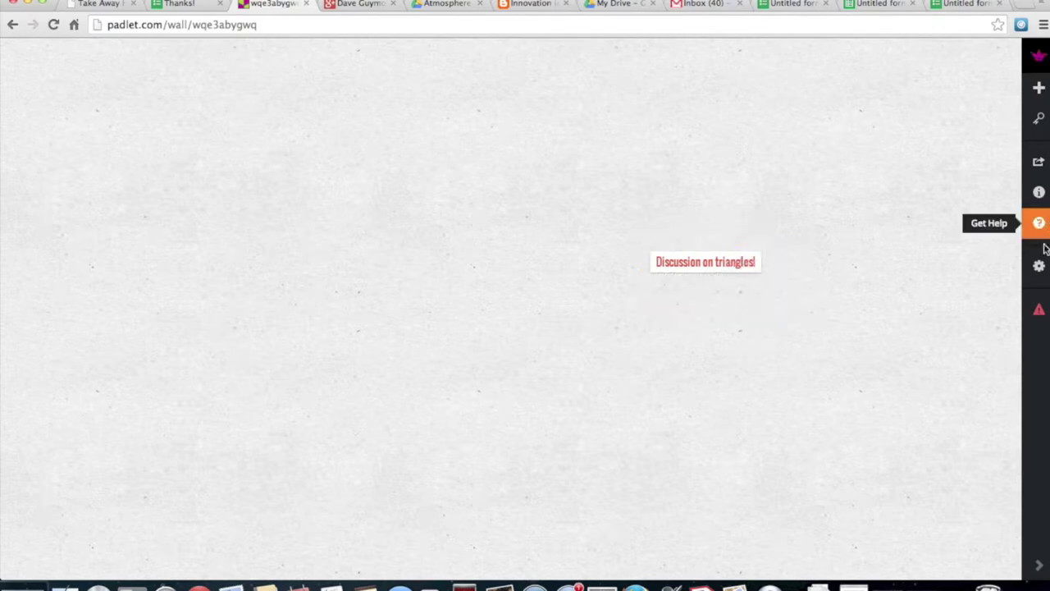
- Display the wall's sharing and embed options and move the triangles note to the upper middle of the wall
{"action": "left_click", "coordinate": [1040, 165]}
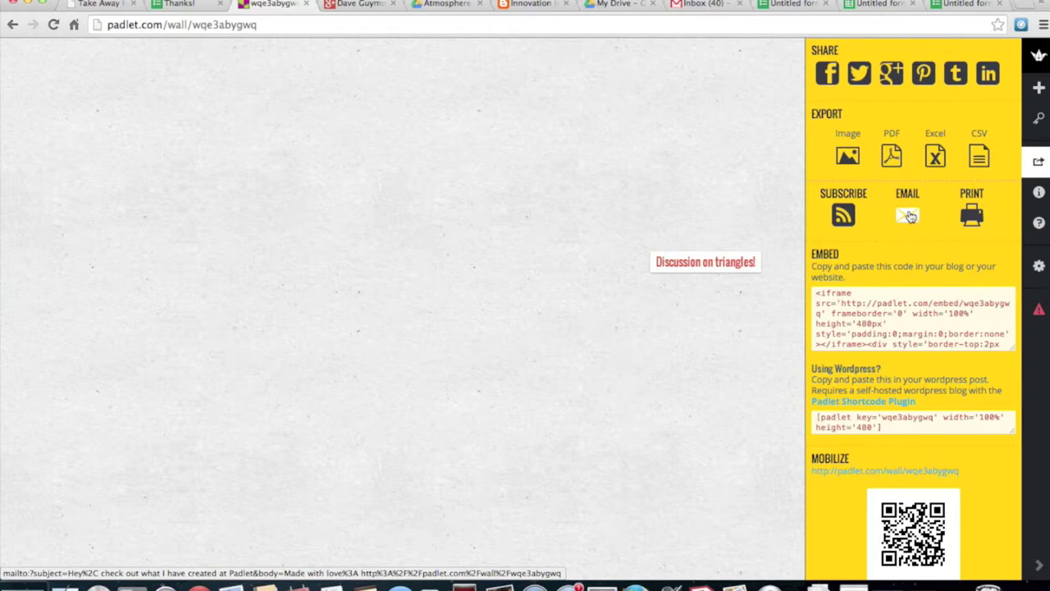
{"action": "mouse_move", "coordinate": [702, 264]}
{"action": "left_click_drag", "start_coordinate": [701, 263], "coordinate": [436, 155]}
{"action": "left_click", "coordinate": [441, 205]}
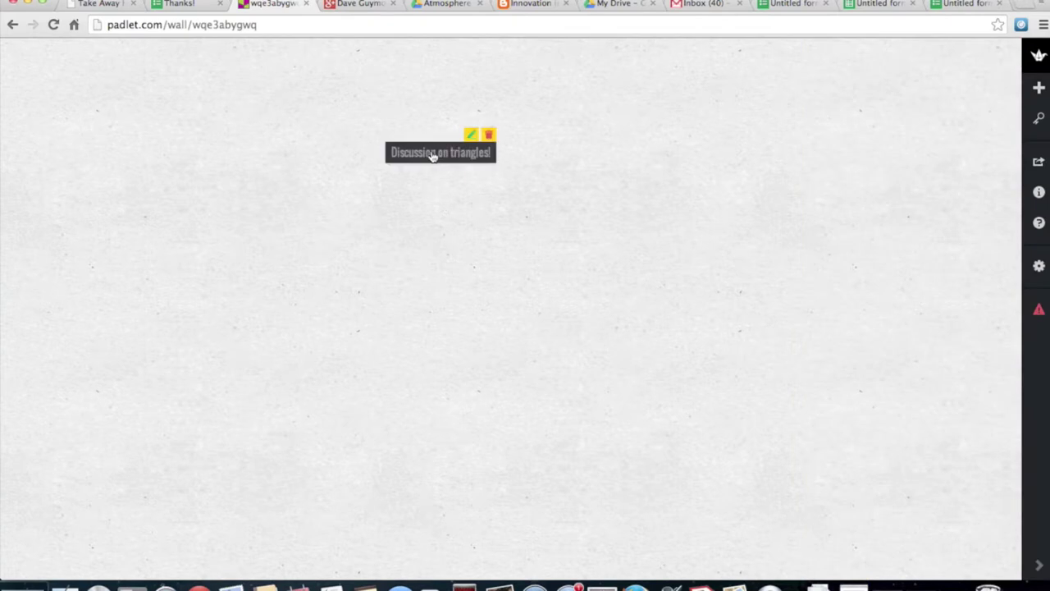
- View the triangles note in its expanded view and return to the wall
{"action": "left_click", "coordinate": [432, 156]}
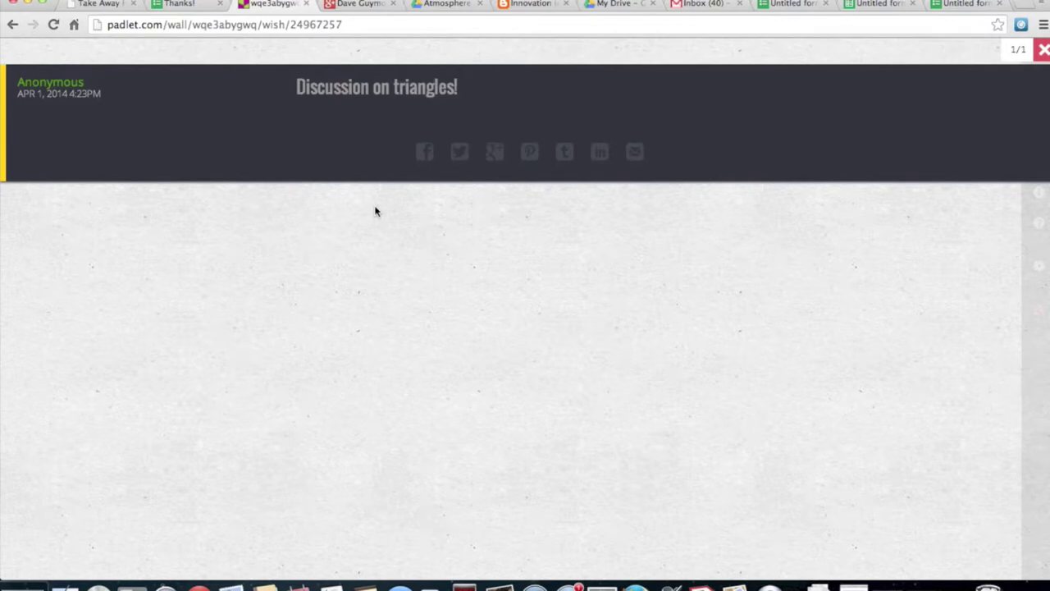
{"action": "left_click", "coordinate": [375, 212]}
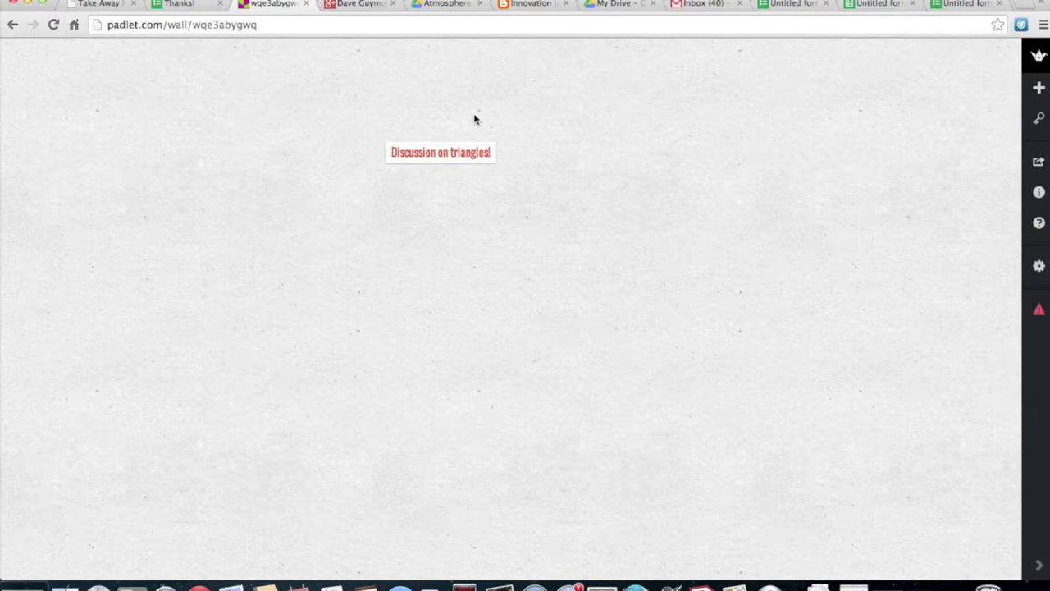
- Search the web for "primary wall" and open the PrimaryWall website
{"action": "left_click", "coordinate": [291, 26]}
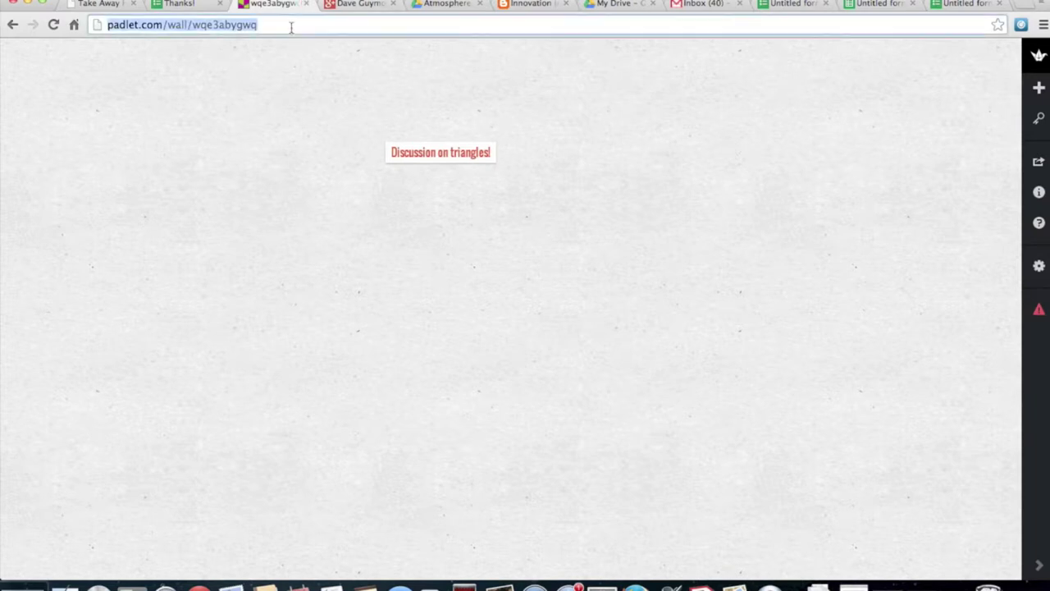
{"action": "type", "text": "www.primar"}
{"action": "key", "text": "BackSpace"}
{"action": "key", "text": "BackSpace"}
{"action": "key", "text": "BackSpace"}
{"action": "key", "text": "BackSpace"}
{"action": "key", "text": "BackSpace"}
{"action": "key", "text": "BackSpace"}
{"action": "key", "text": "BackSpace"}
{"action": "key", "text": "BackSpace"}
{"action": "key", "text": "BackSpace"}
{"action": "key", "text": "BackSpace"}
{"action": "type", "text": "primary"}
{"action": "type", "text": " wall"}
{"action": "key", "text": "Return"}
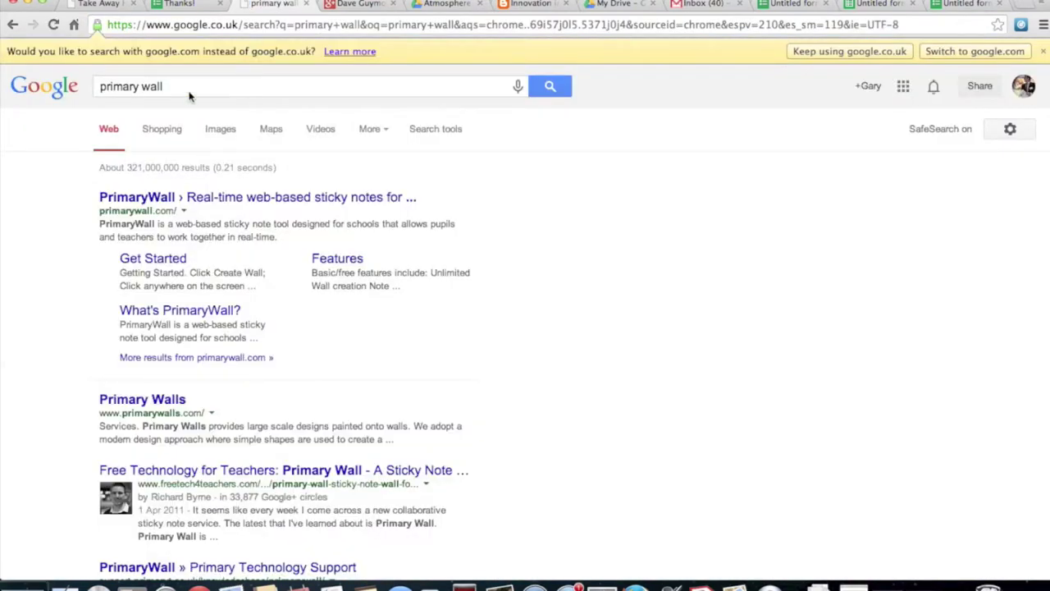
{"action": "left_click", "coordinate": [199, 199]}
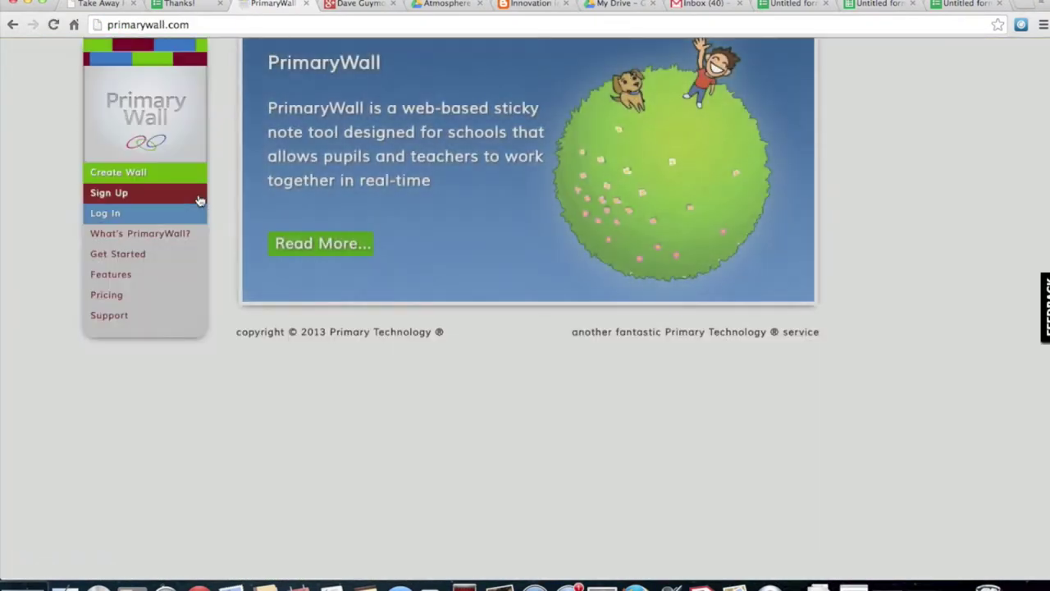
- Read PrimaryWall's Getting Started page, including the note instructions and the lesson ideas
{"action": "left_click", "coordinate": [316, 258]}
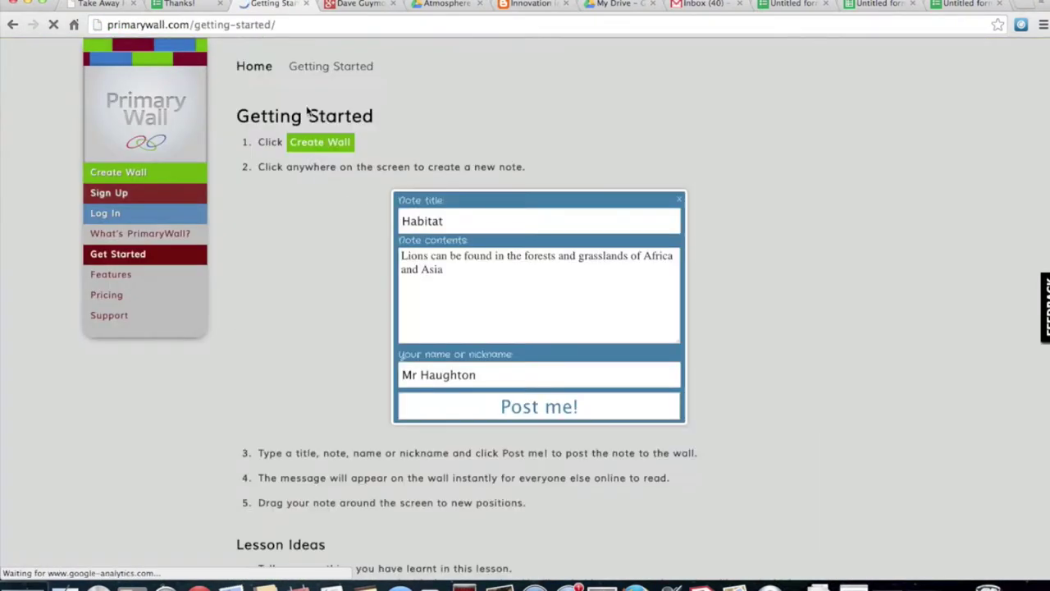
{"action": "scroll", "coordinate": [840, 377], "scroll_direction": "down", "scroll_amount": 5}
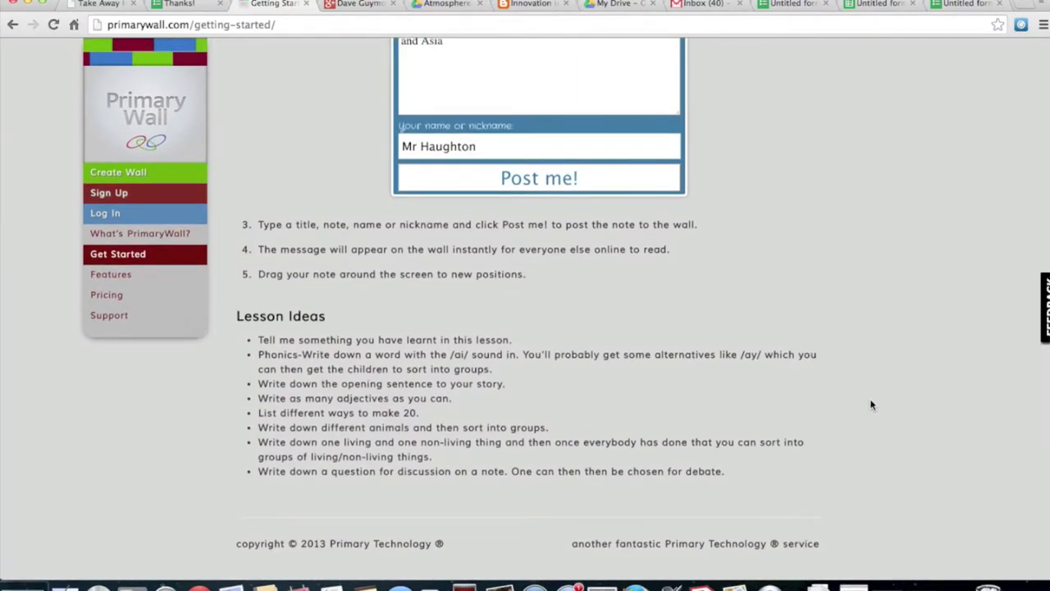
{"action": "scroll", "coordinate": [871, 405], "scroll_direction": "up", "scroll_amount": 3}
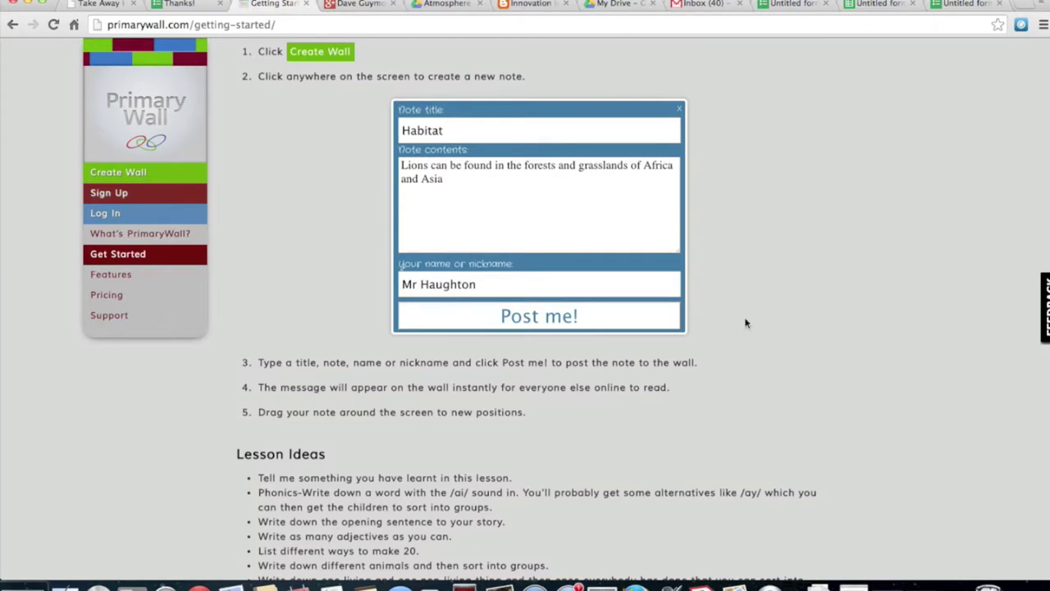
{"action": "scroll", "coordinate": [662, 252], "scroll_direction": "up", "scroll_amount": 1}
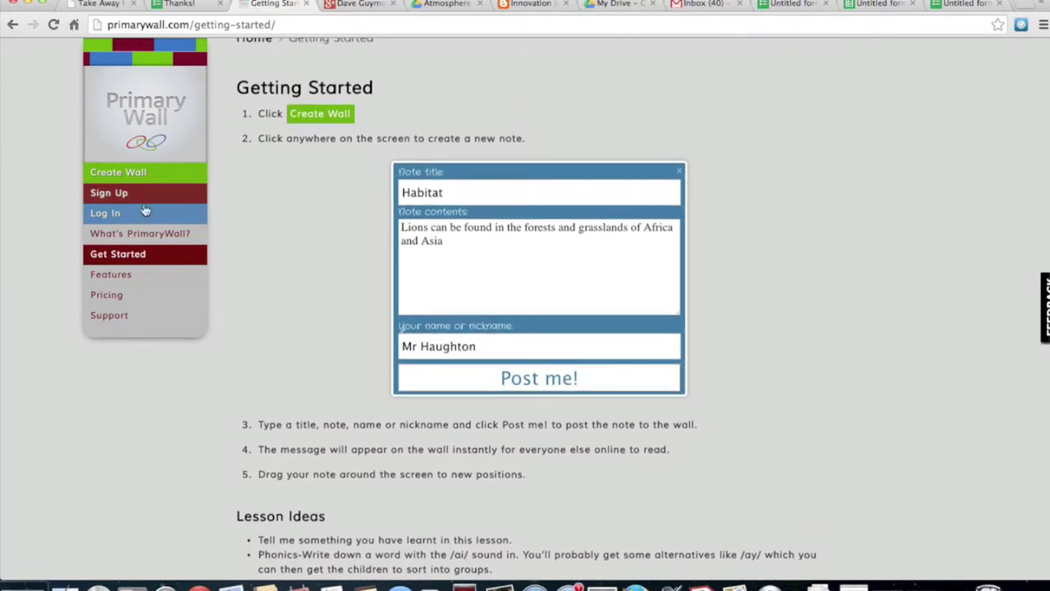
- Create a new PrimaryWall wall, look at the account registration form and return to the wall
{"action": "left_click", "coordinate": [108, 174]}
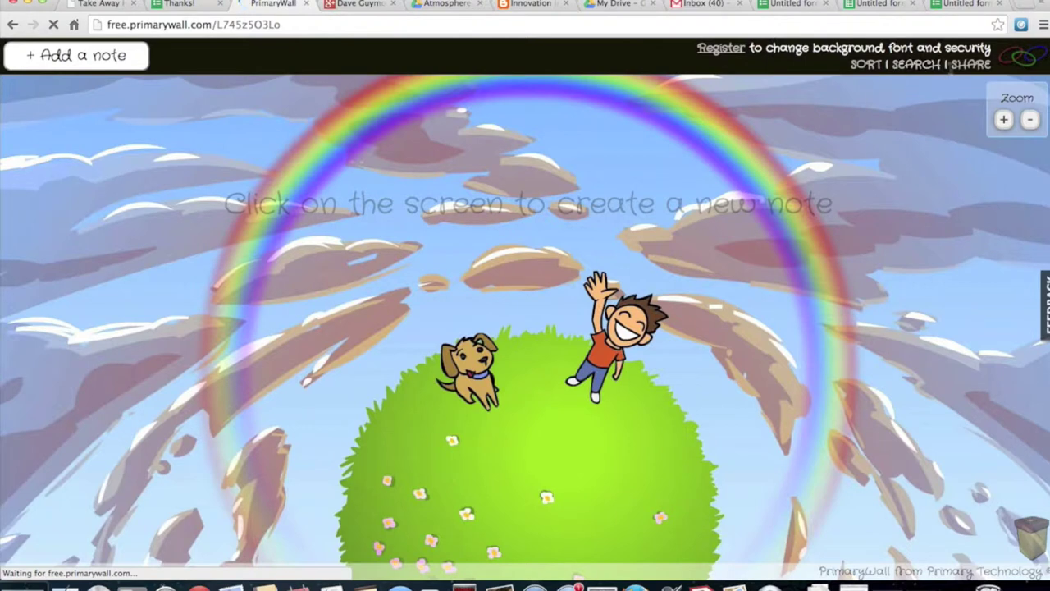
{"action": "left_click", "coordinate": [720, 50]}
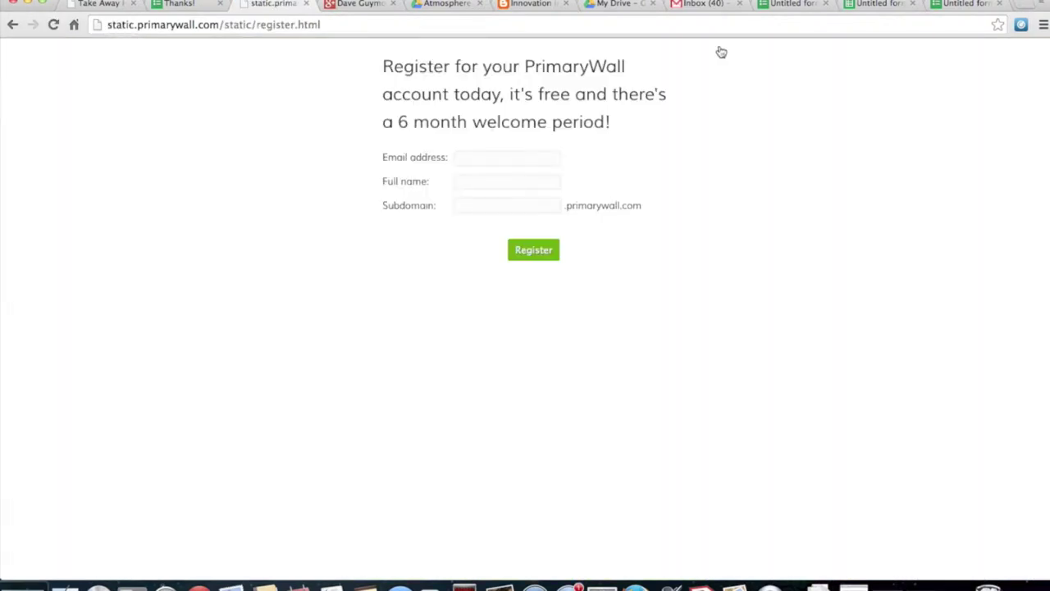
{"action": "left_click", "coordinate": [499, 155]}
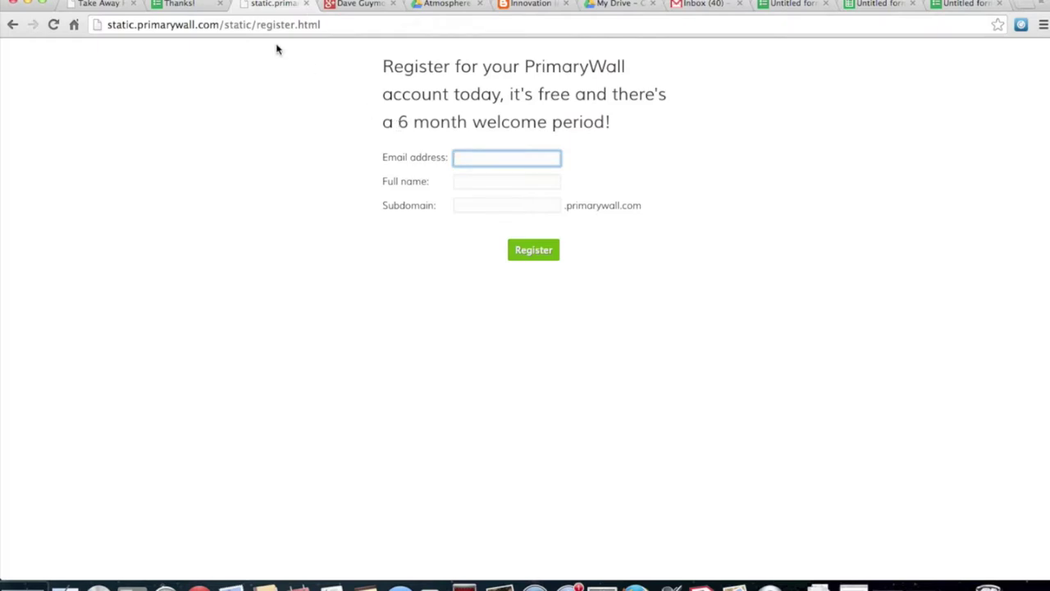
{"action": "left_click", "coordinate": [12, 24]}
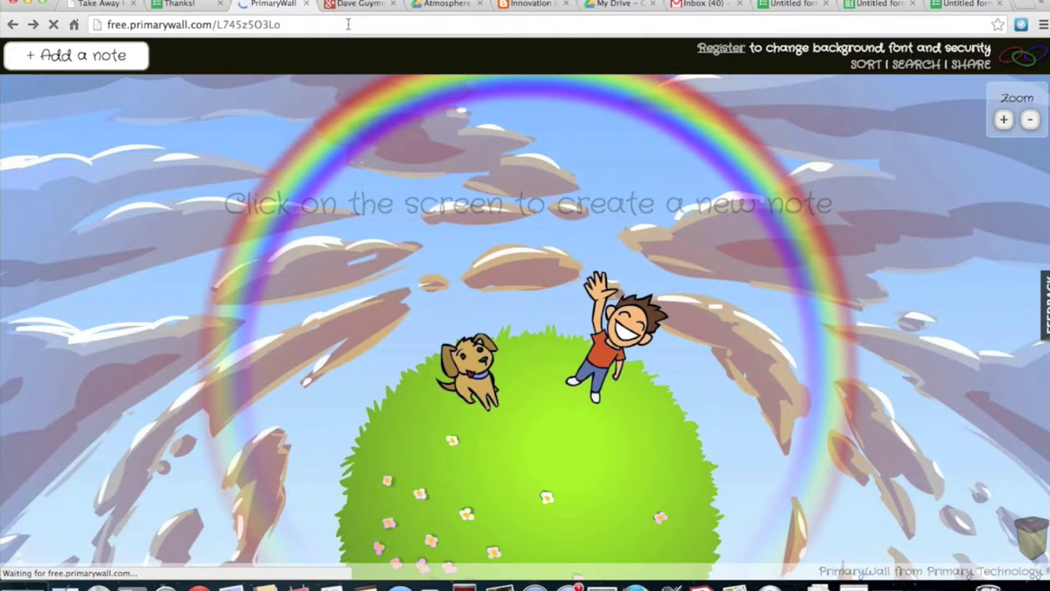
- Search the web for mindmup and open the MindMup mind mapping website
{"action": "left_click", "coordinate": [348, 24]}
{"action": "type", "text": "mindmup"}
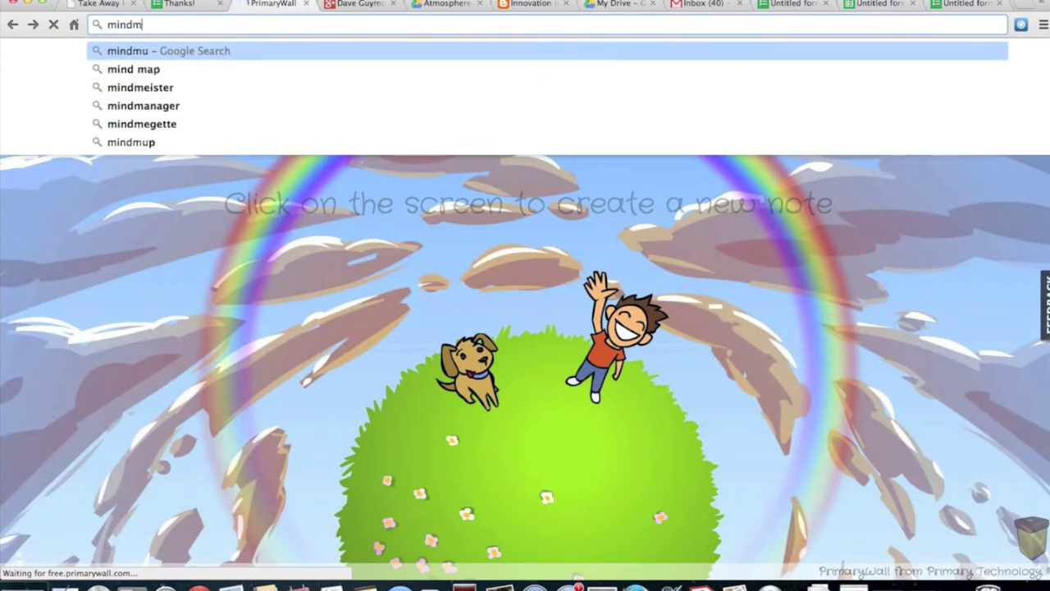
{"action": "key", "text": "Return"}
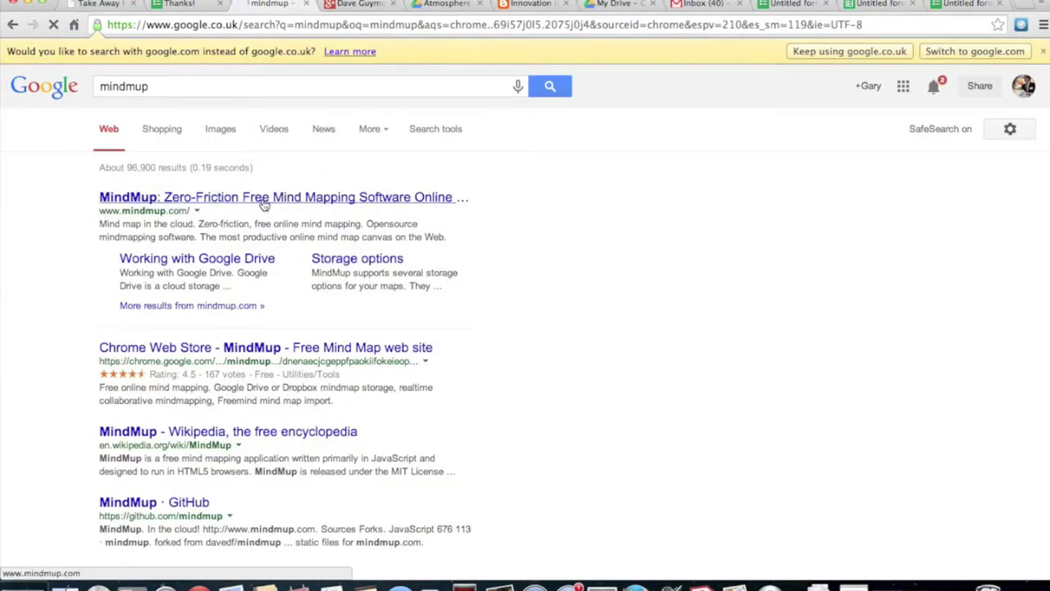
{"action": "left_click", "coordinate": [265, 198]}
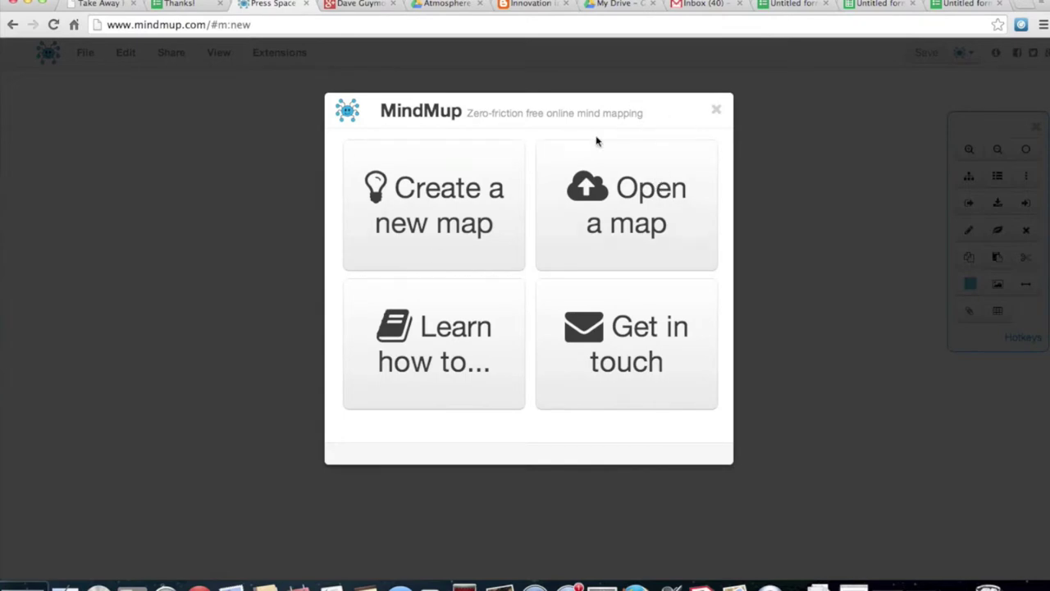
- View the new map storage options, dismiss the start dialog and set the central node's text to "Traingles"
{"action": "left_click", "coordinate": [458, 190]}
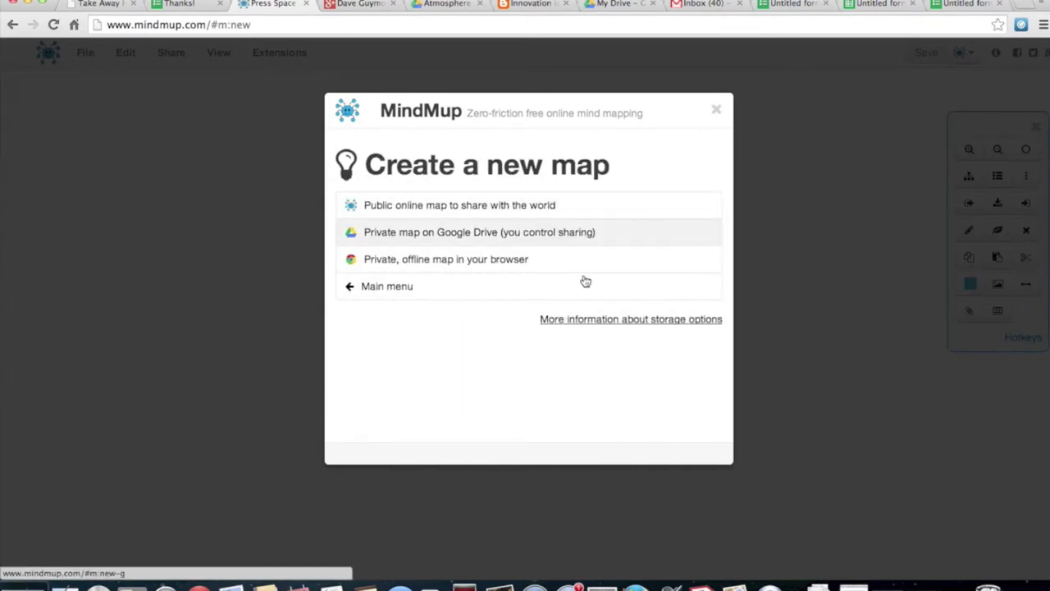
{"action": "left_click", "coordinate": [716, 109]}
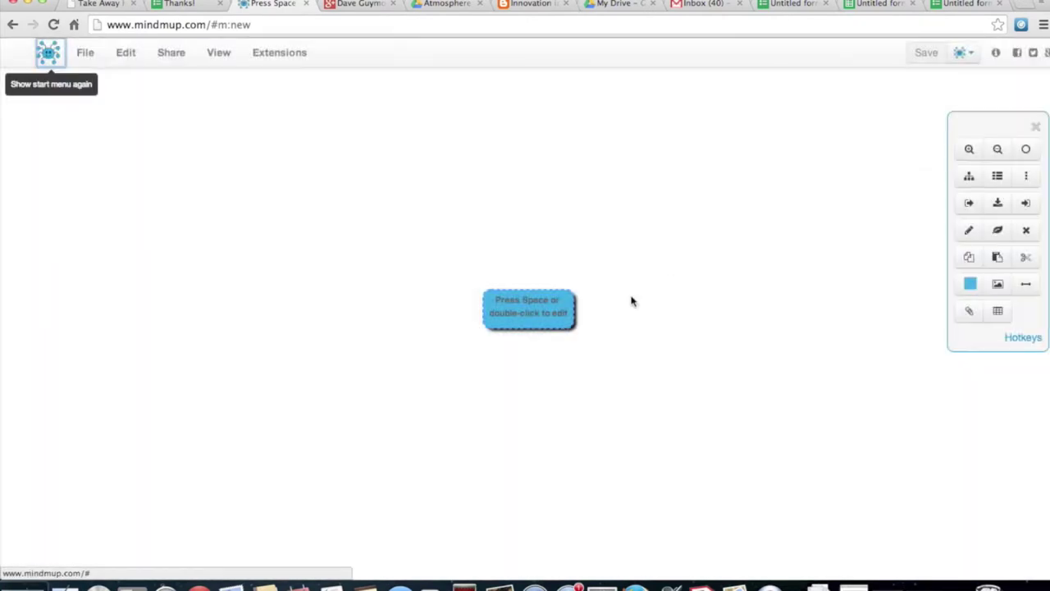
{"action": "key", "text": "space"}
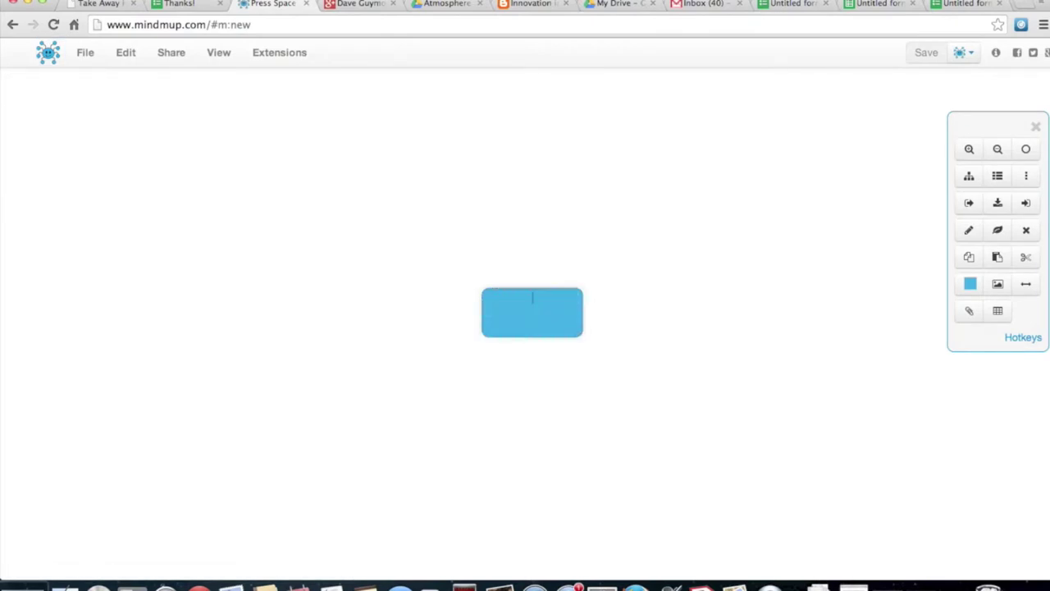
{"action": "type", "text": "Traingles"}
{"action": "key", "text": "Return"}
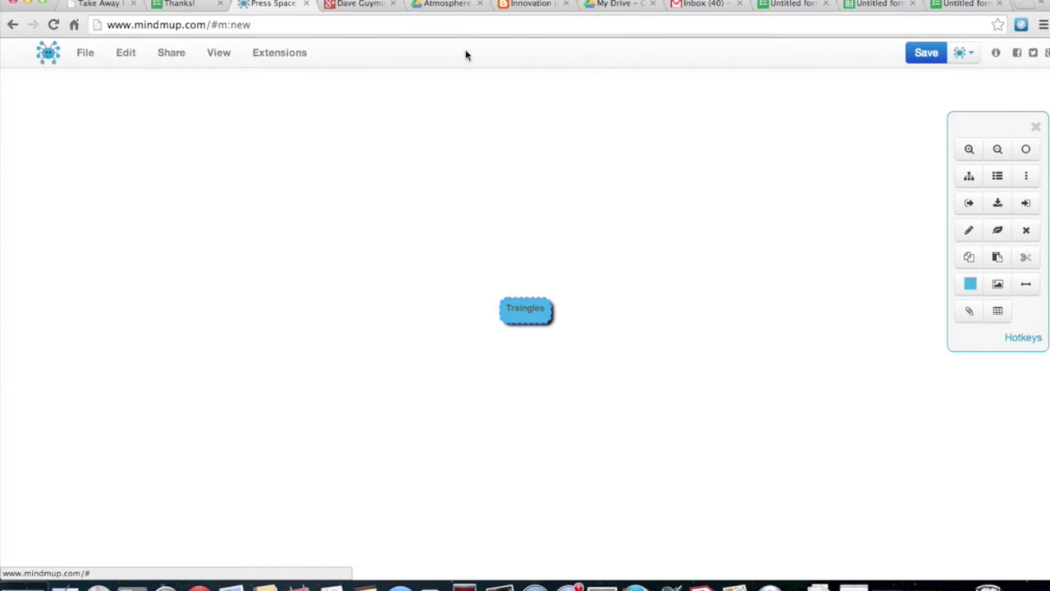
- View the storage destinations for saving the mind map and open MindMup's keyboard shortcuts reference
{"action": "left_click", "coordinate": [971, 54]}
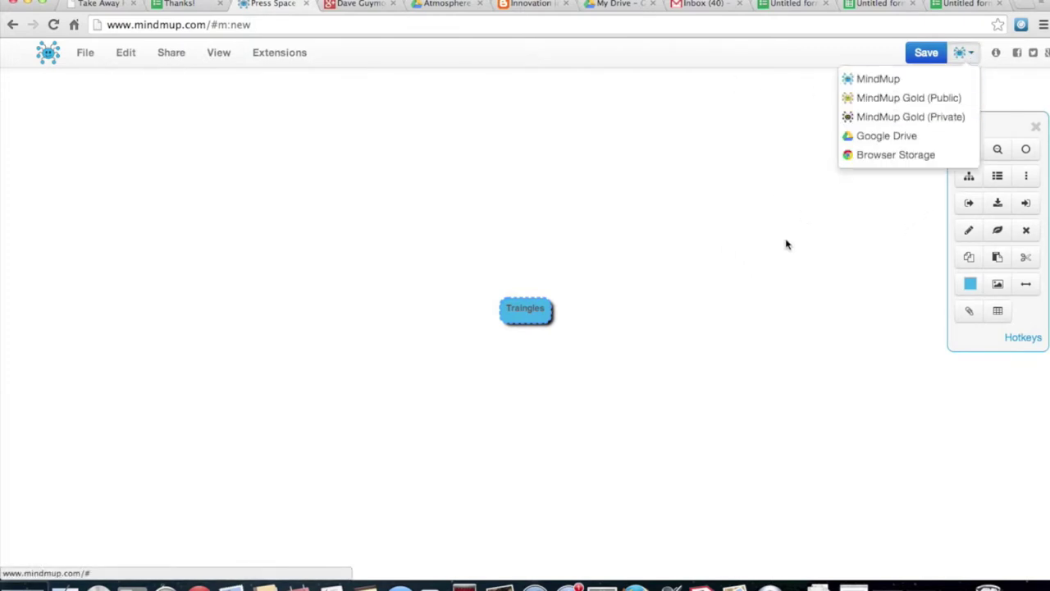
{"action": "left_click", "coordinate": [787, 279]}
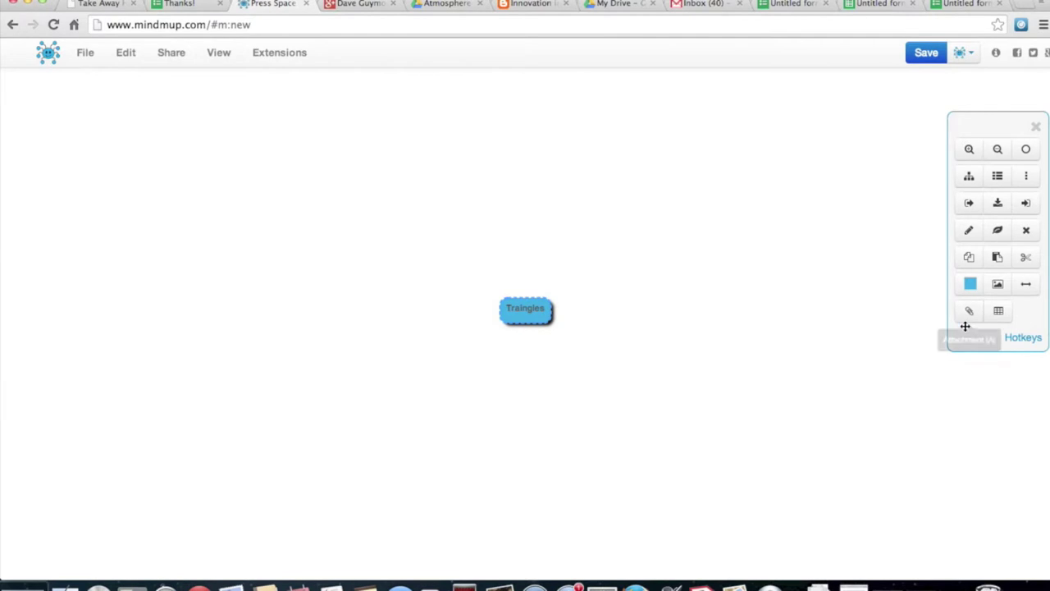
{"action": "left_click", "coordinate": [1029, 342]}
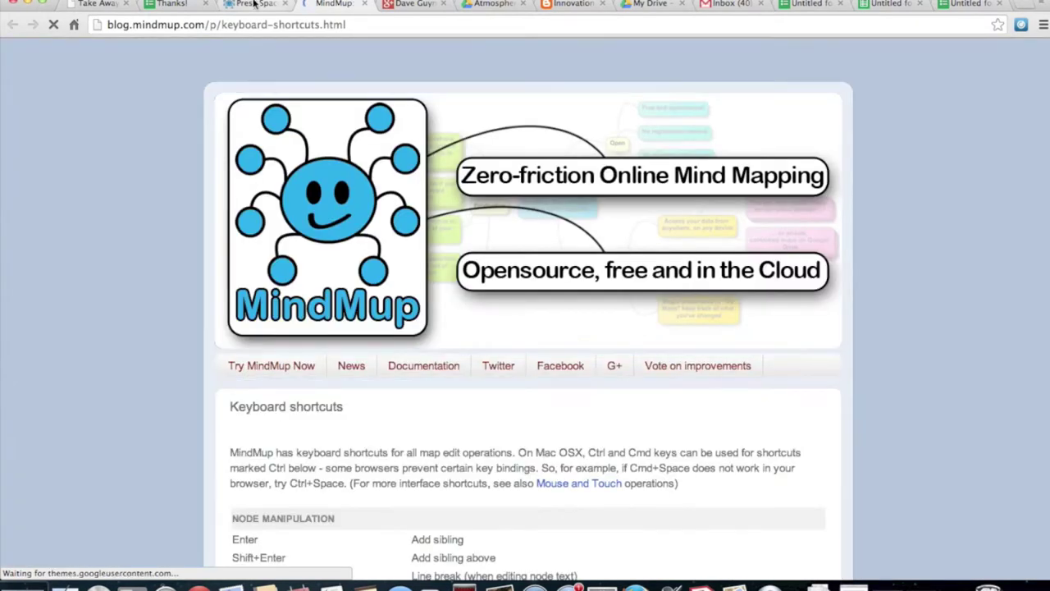
- Read the node manipulation shortcuts, return to the mind map and add two blank child nodes to the "Traingles" node
{"action": "scroll", "coordinate": [279, 79], "scroll_direction": "down", "scroll_amount": 2}
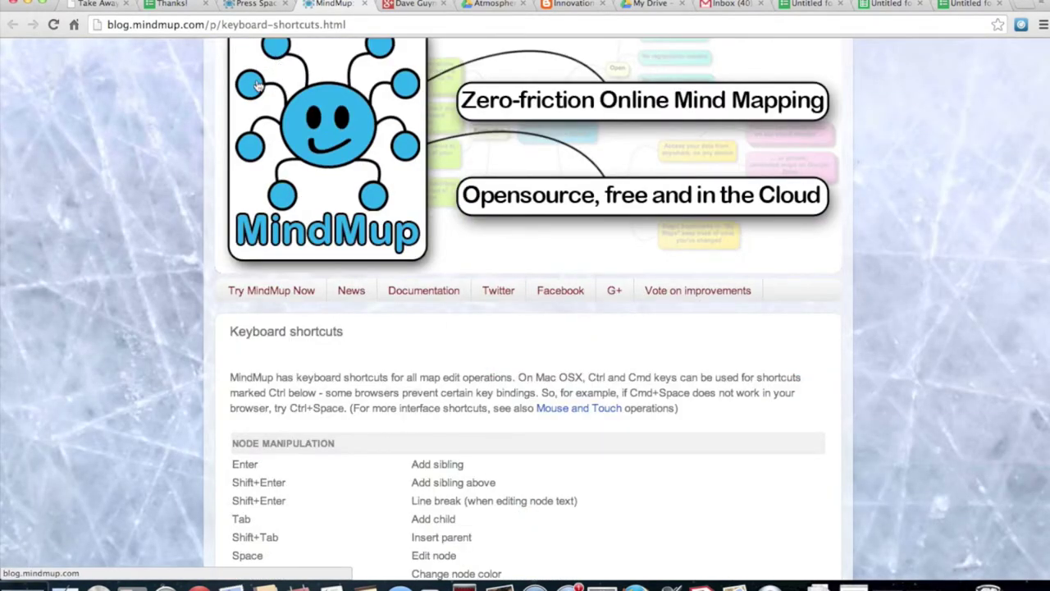
{"action": "left_click", "coordinate": [248, 7]}
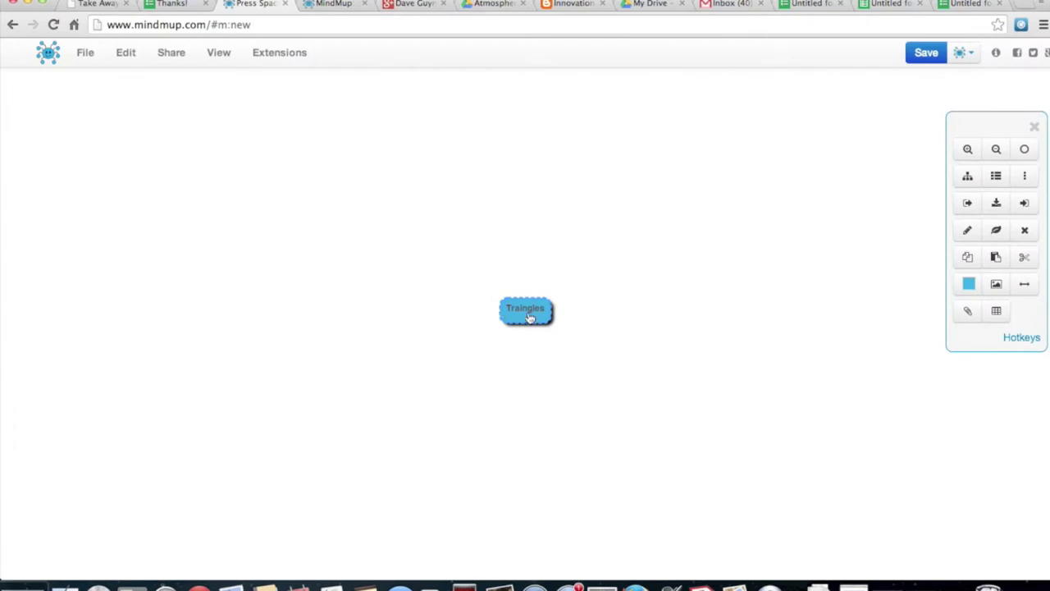
{"action": "key", "text": "Tab"}
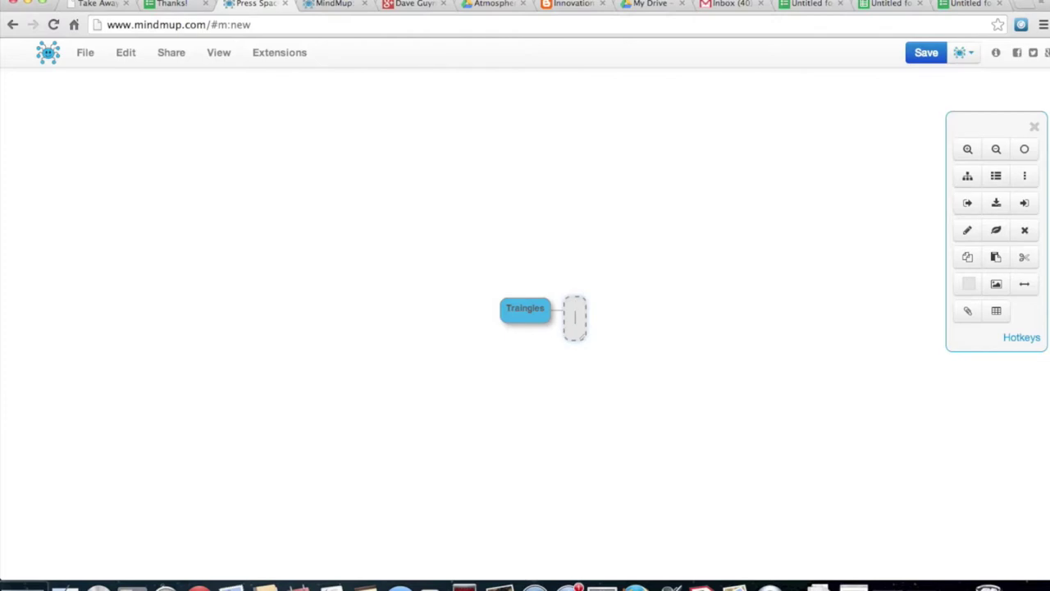
{"action": "left_click", "coordinate": [593, 317]}
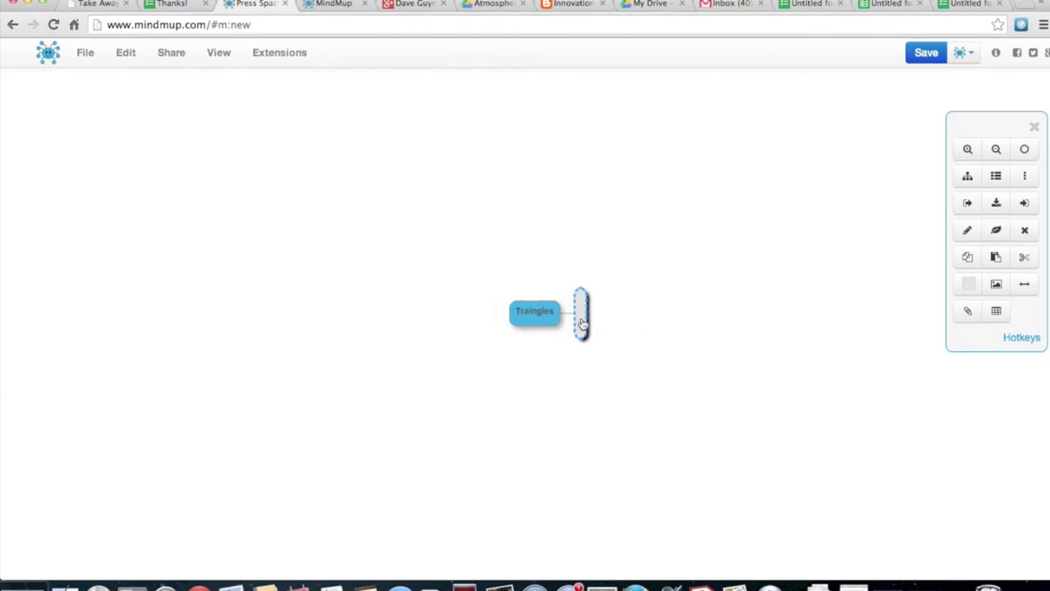
{"action": "key", "text": "Return"}
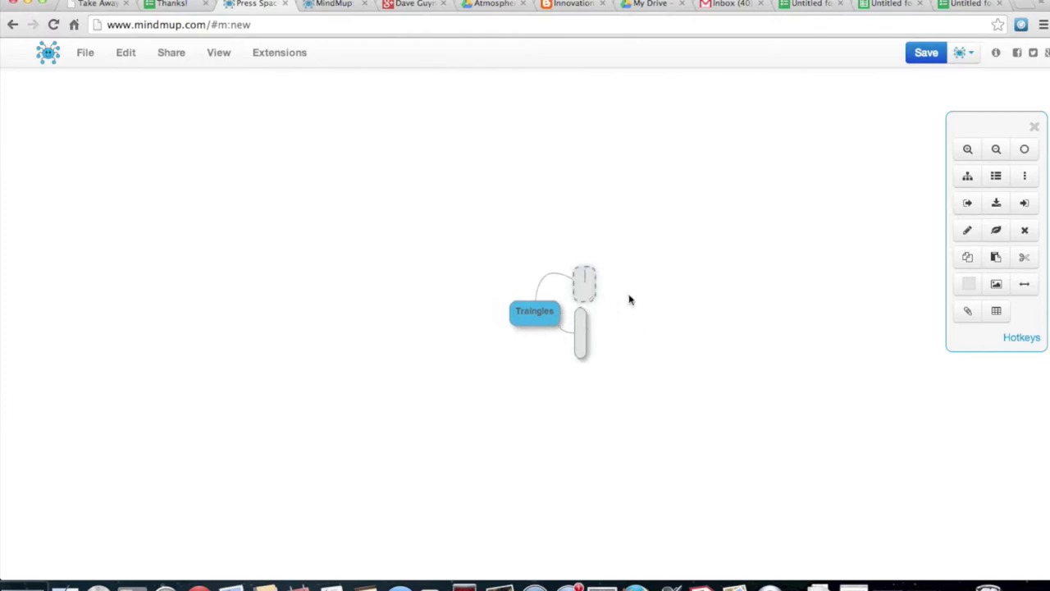
{"action": "key", "text": "Escape"}
{"action": "key", "text": "Return"}
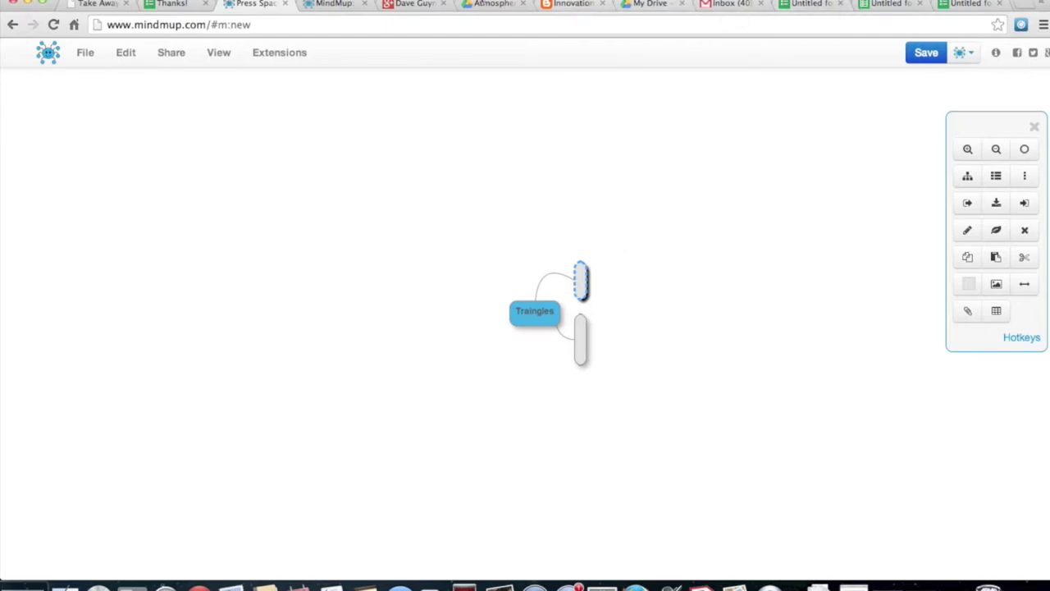
- Switch to the open Google+ profile page, show the Hangouts contact list and start a video Hangout
{"action": "left_click", "coordinate": [411, 4]}
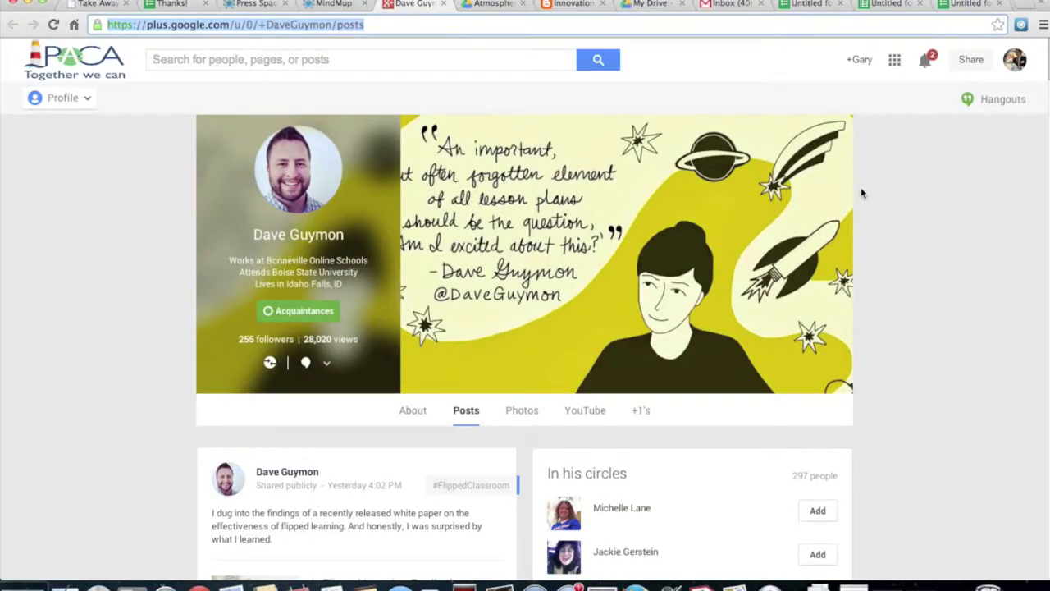
{"action": "left_click", "coordinate": [997, 76]}
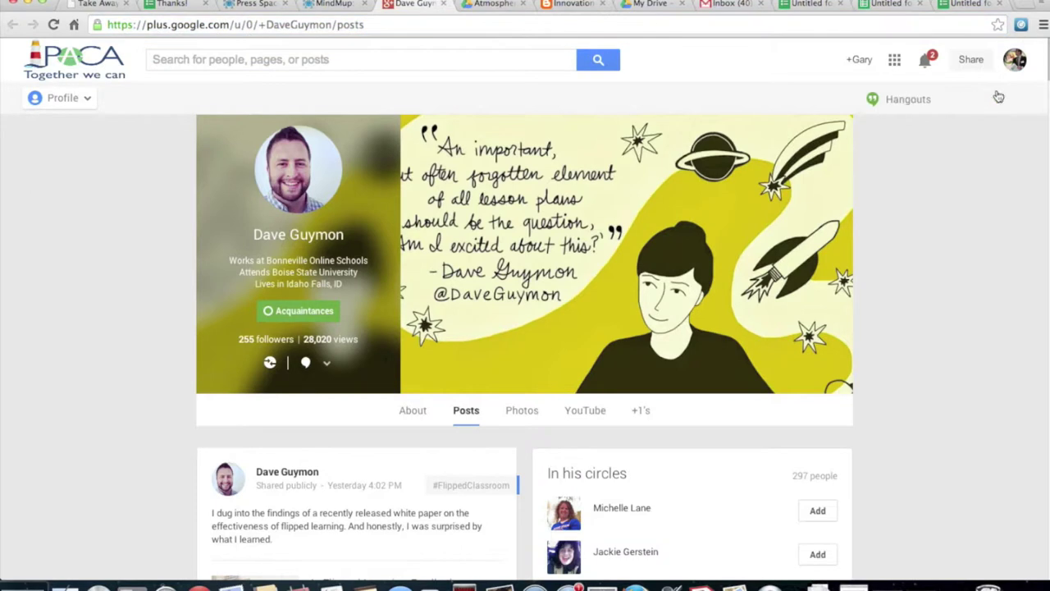
{"action": "left_click", "coordinate": [999, 97]}
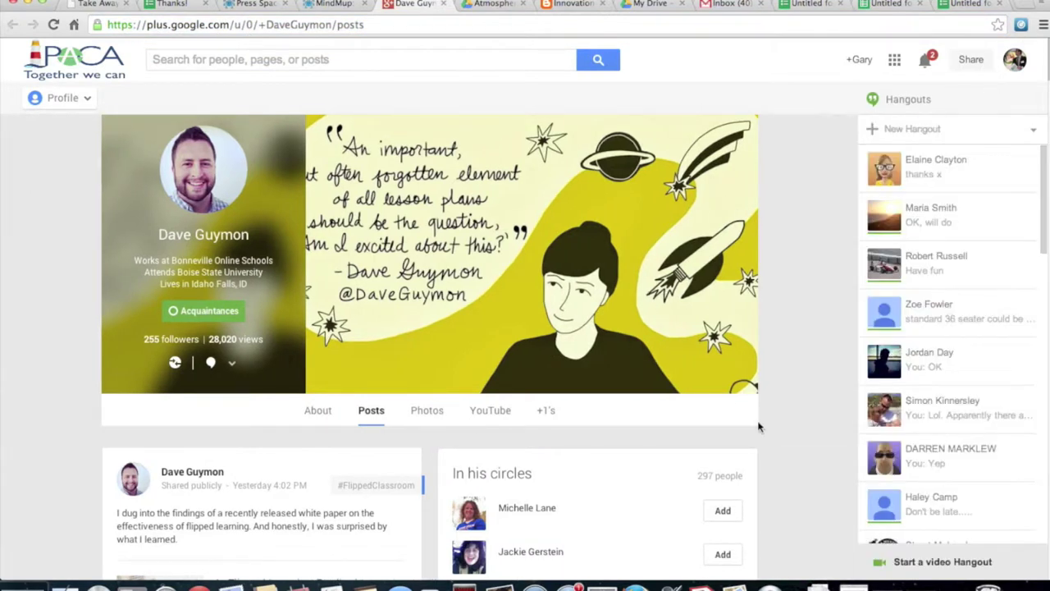
{"action": "left_click", "coordinate": [949, 559]}
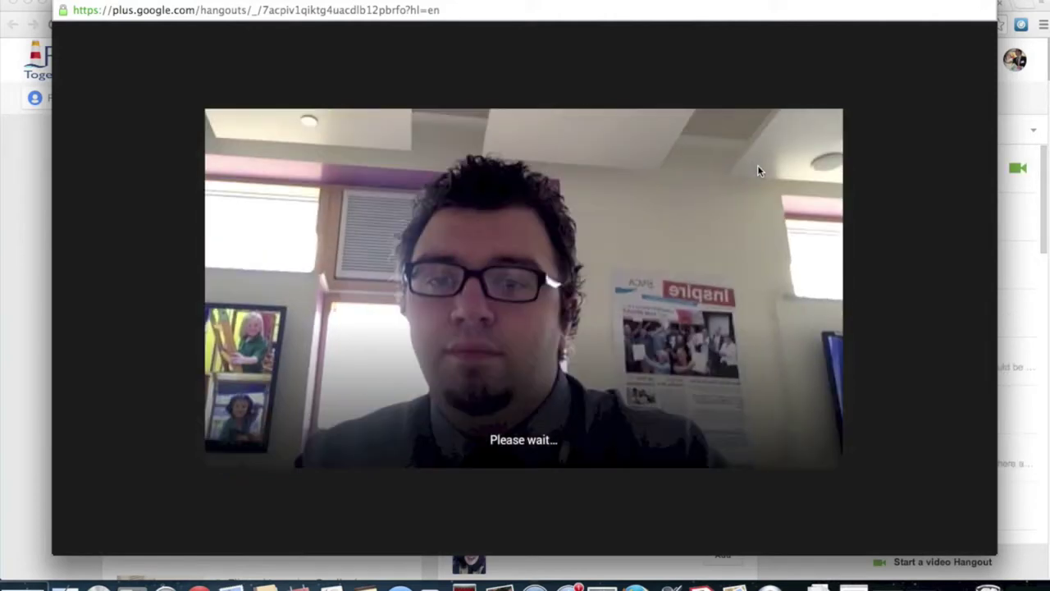
{"action": "key", "text": "XF86AudioRaiseVolume"}
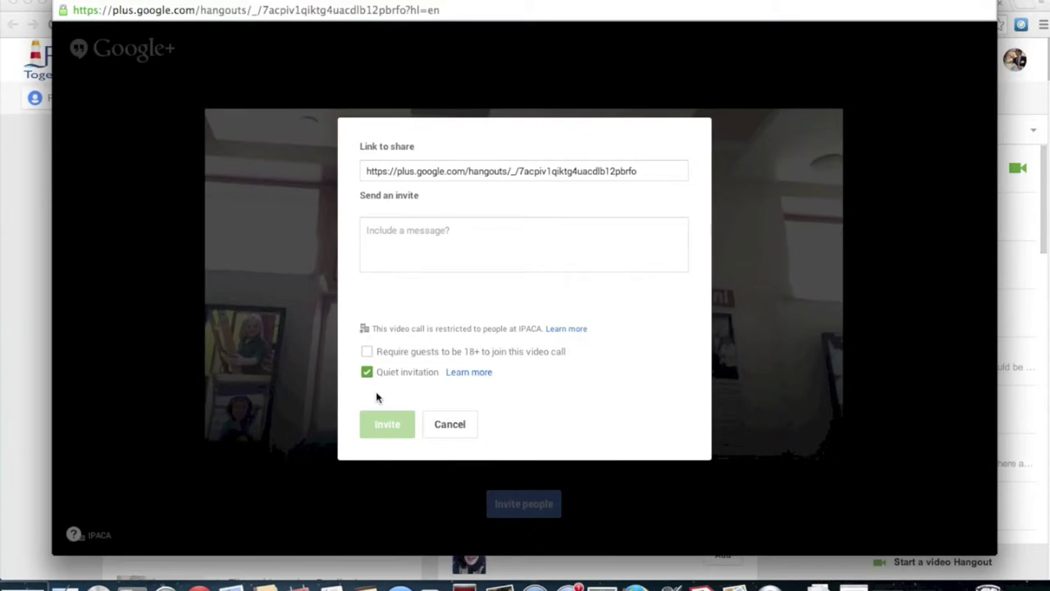
- Turn off the quiet invitation option and add the guest speaker as an invitee to the video call
{"action": "left_click", "coordinate": [368, 374]}
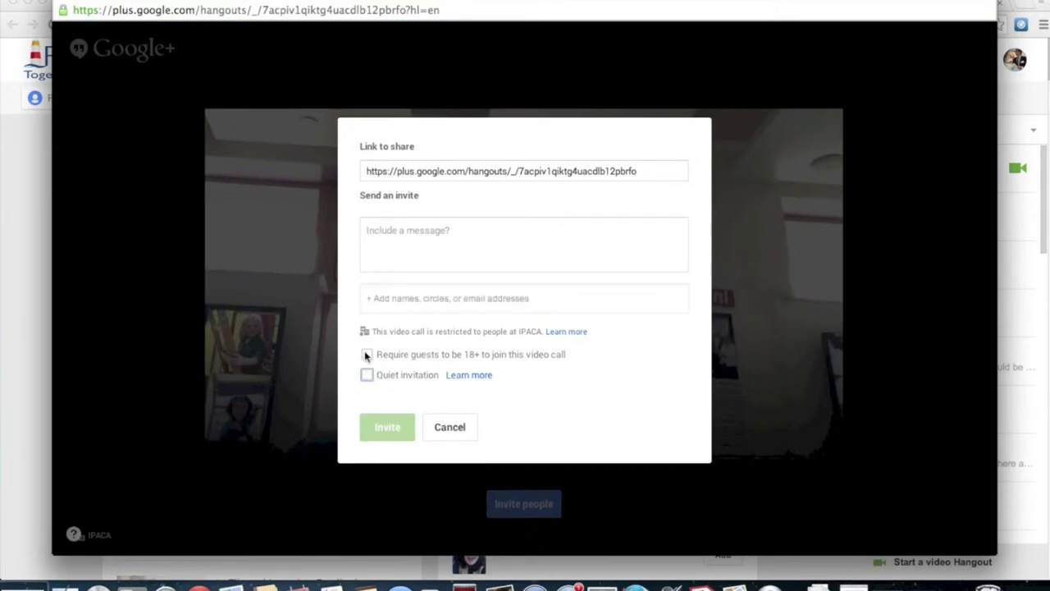
{"action": "left_click", "coordinate": [403, 300]}
{"action": "type", "text": "d"}
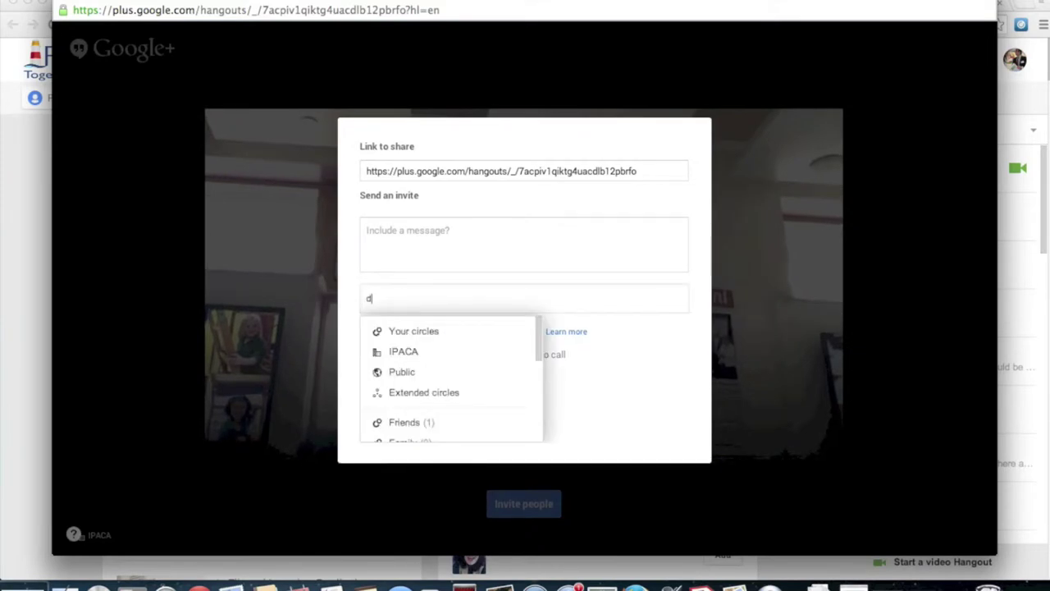
{"action": "type", "text": "ave"}
{"action": "left_click", "coordinate": [431, 340]}
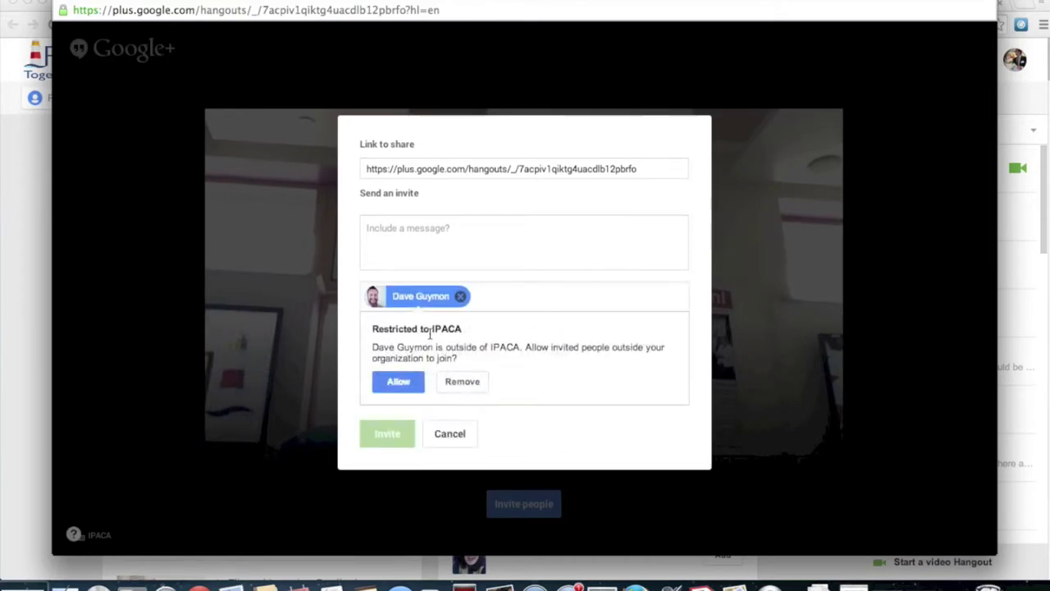
- Add the message "Link", allow the invitee from outside IPACA to join and send the invitation
{"action": "left_click", "coordinate": [396, 250]}
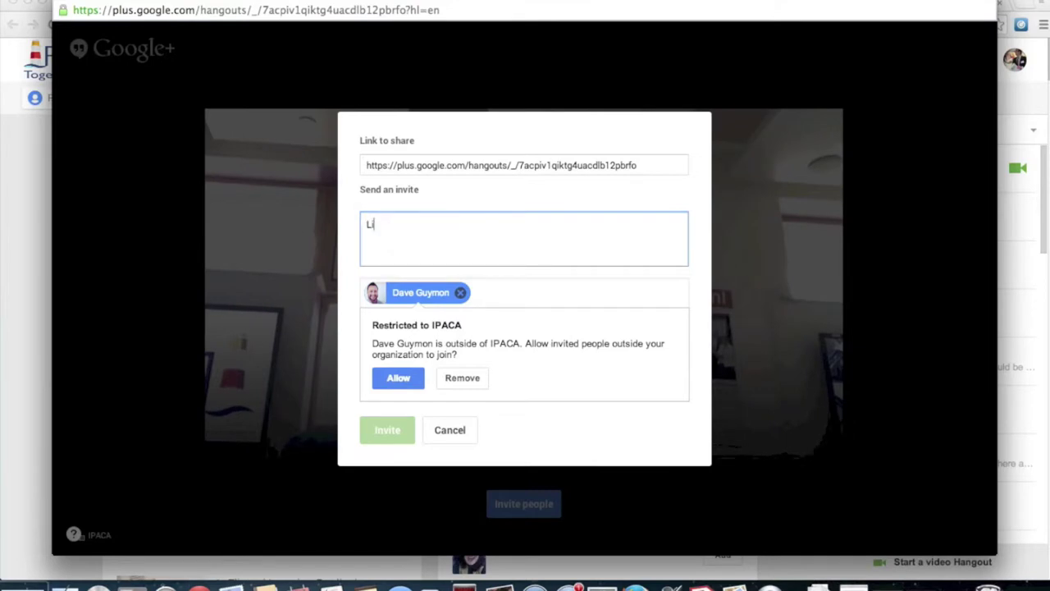
{"action": "left_click", "coordinate": [397, 379]}
{"action": "left_click", "coordinate": [389, 430]}
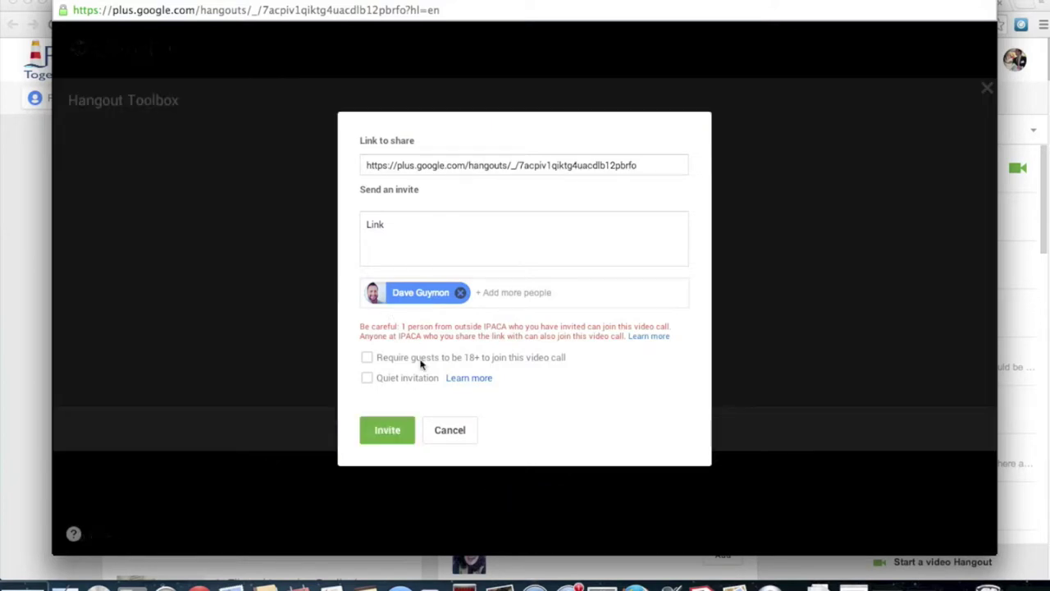
{"action": "key", "text": "XF86AudioRaiseVolume"}
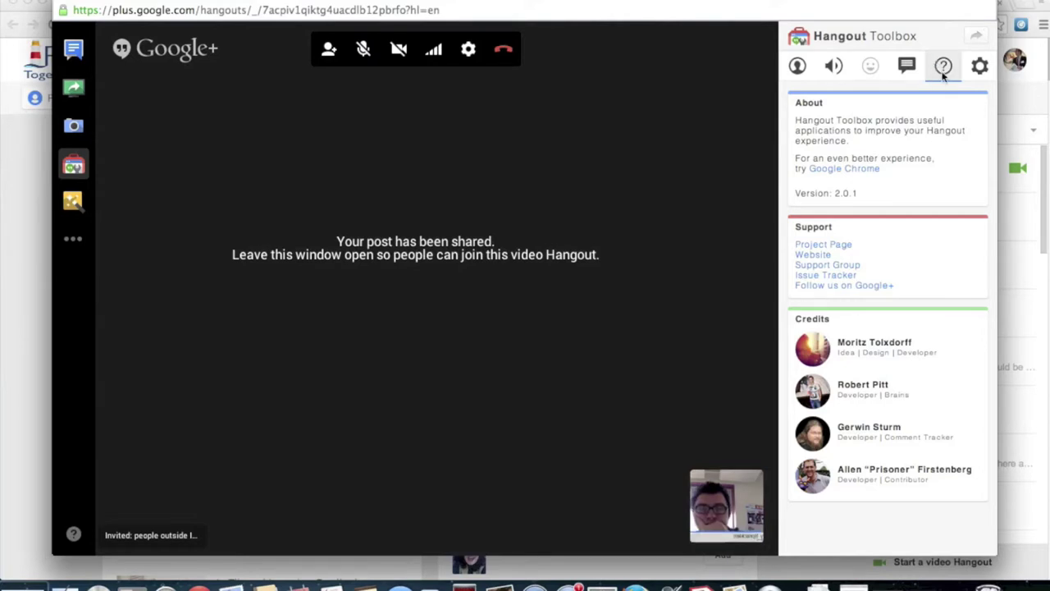
- Show the Lower Third settings in Hangout Toolbox and enlarge the video call window to fill the screen
{"action": "left_click", "coordinate": [798, 67]}
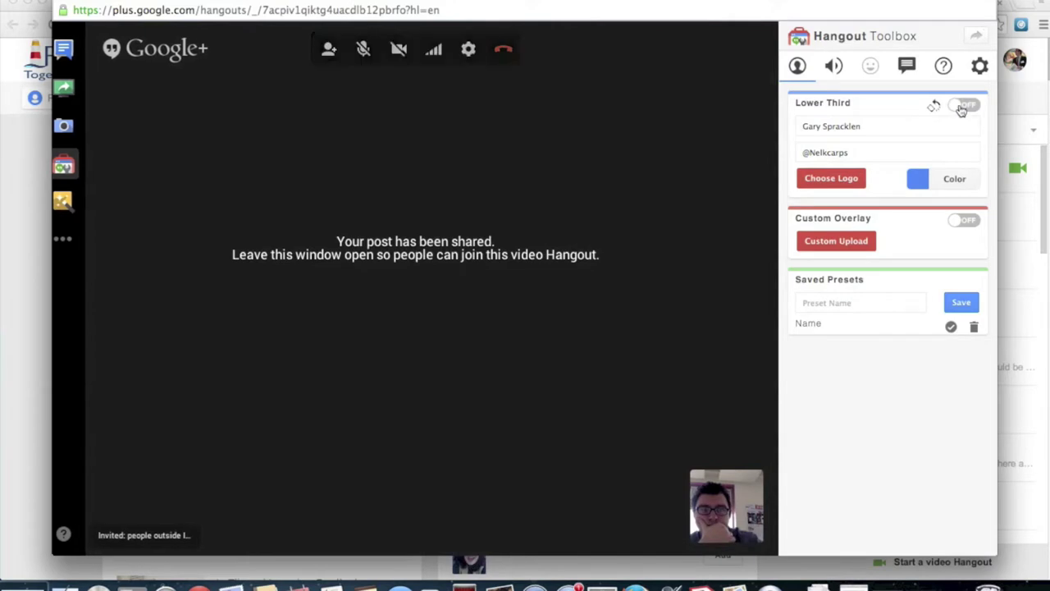
{"action": "mouse_move", "coordinate": [661, 251]}
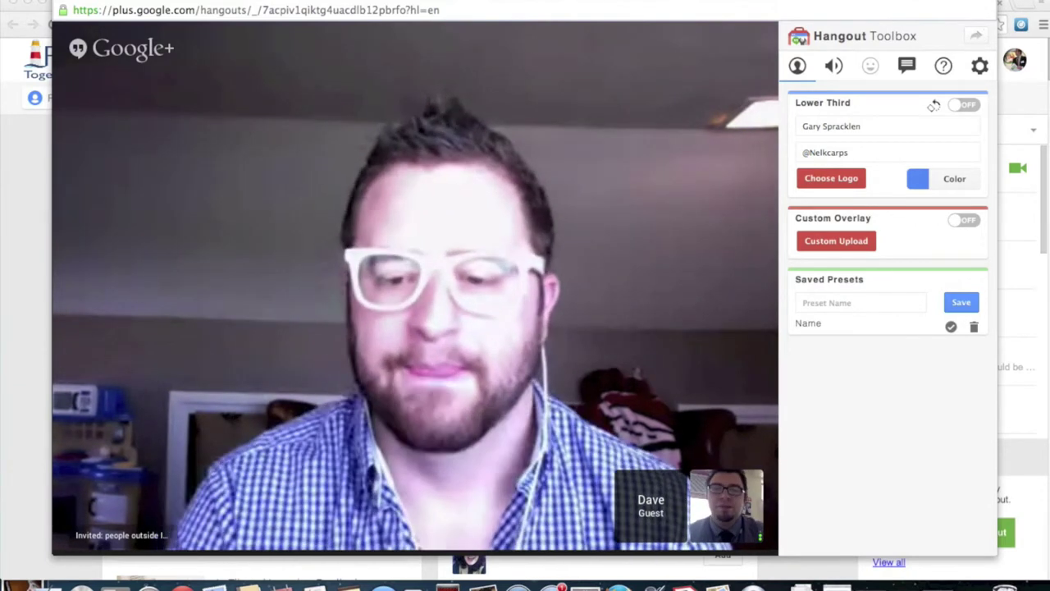
{"action": "left_click", "coordinate": [990, 3]}
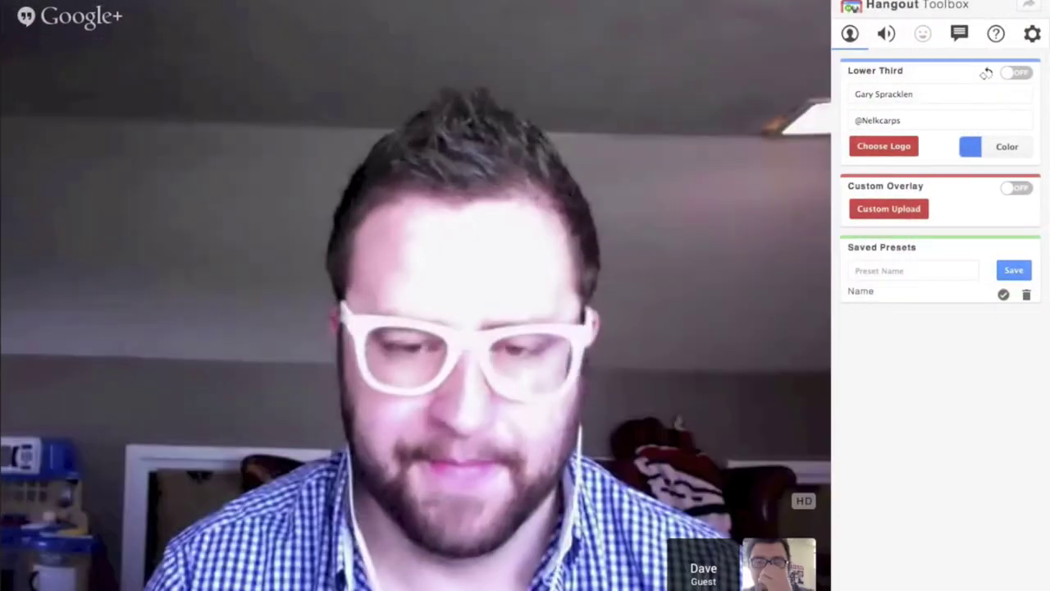